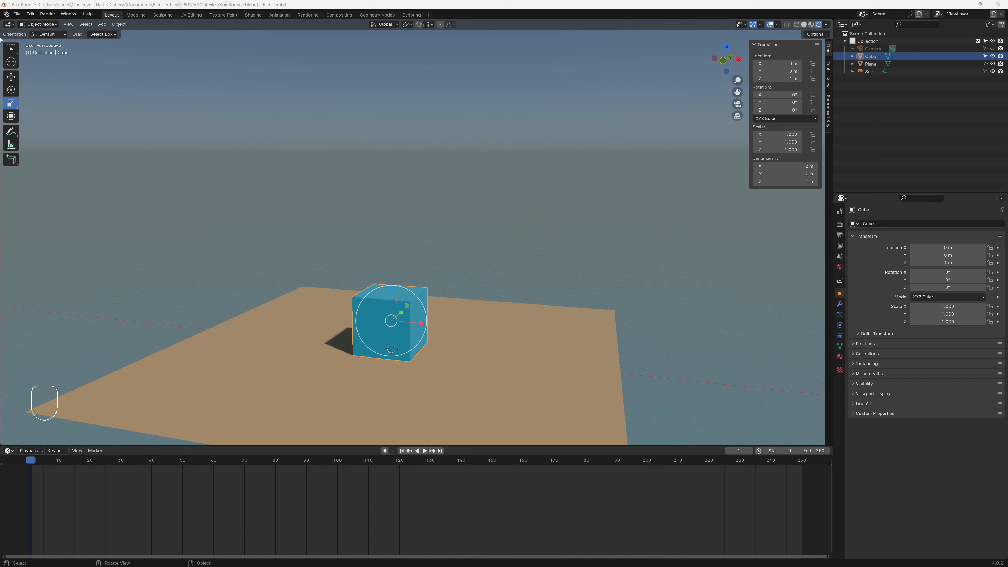
Deselect the cube and select it again using the Select Box tool.
left_click(10, 51)
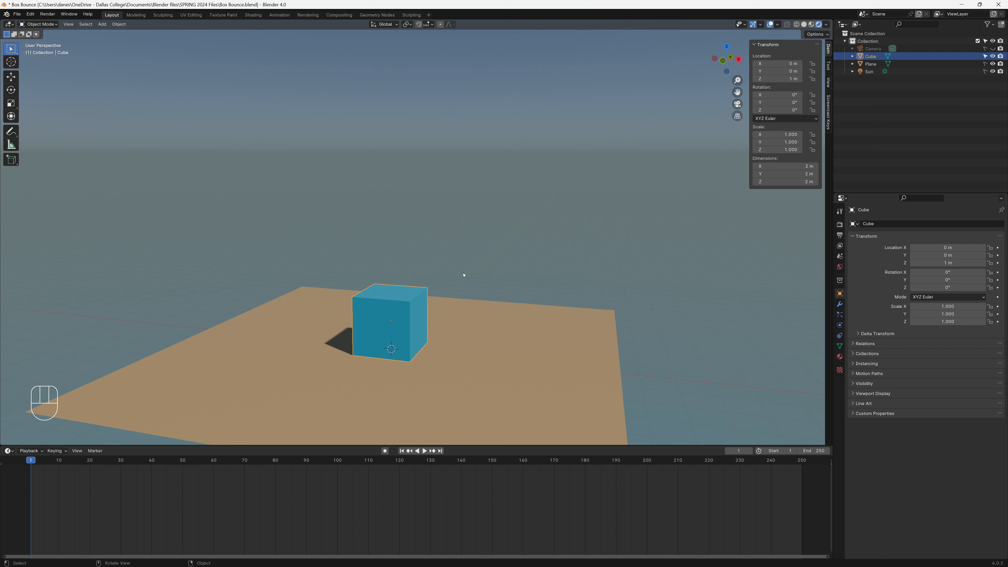
left_click_drag(246, 219, 571, 371)
left_click(452, 262)
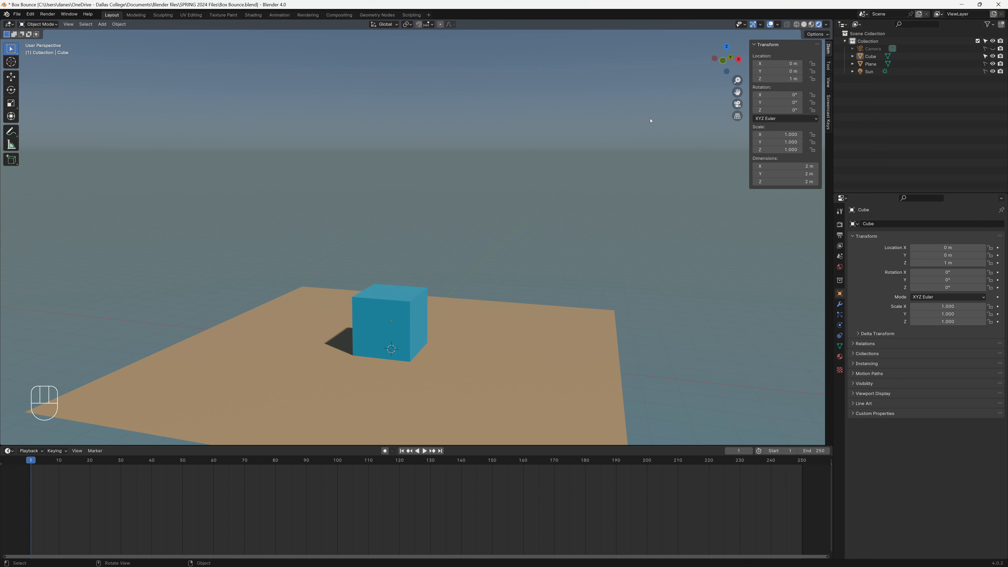
left_click(412, 302)
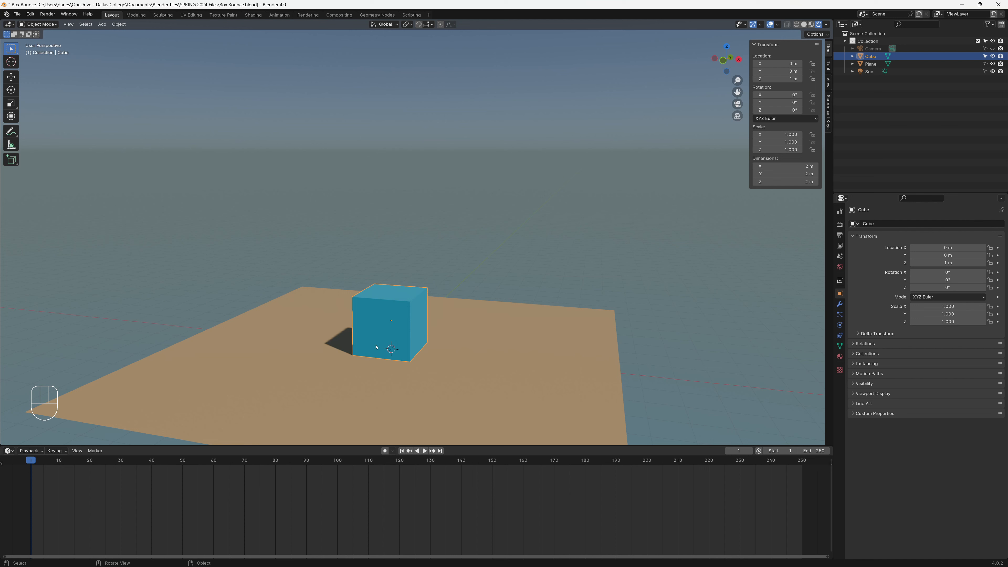
Scale the cube into a flat block about 3.9 m in X, 3.65 m in Y and 0.7 m in Z.
left_click(11, 105)
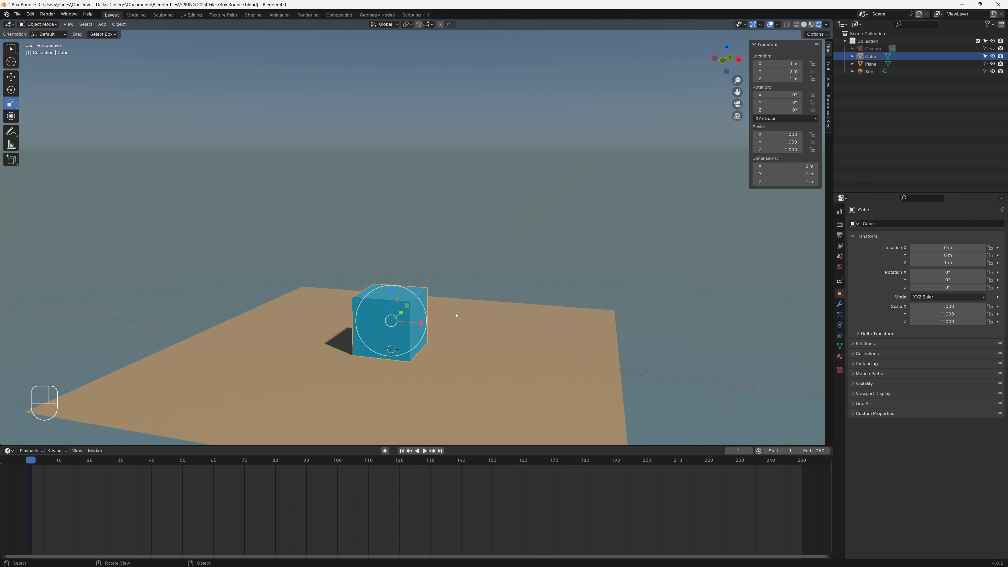
key("KP_Decimal")
scroll(410, 276, "down", 3)
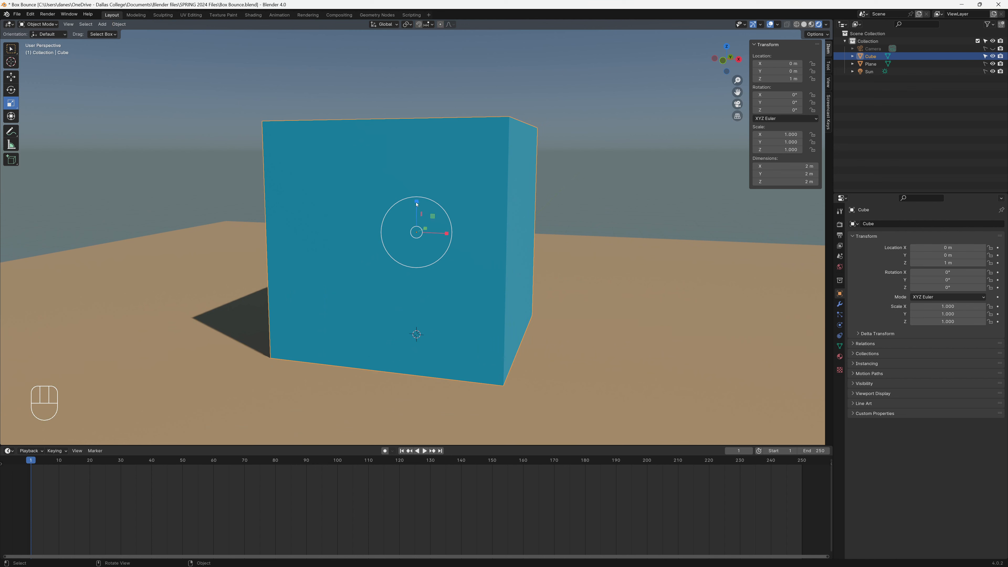
mouse_move(415, 203)
left_mouse_down()
mouse_move(417, 229)
mouse_move(417, 214)
left_mouse_up()
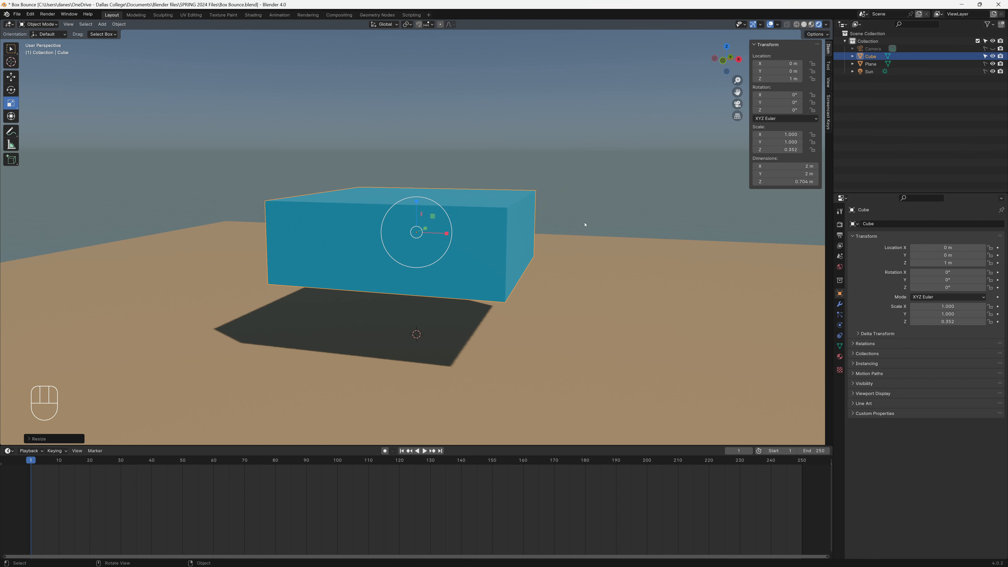
middle_click_drag(585, 223, 546, 252)
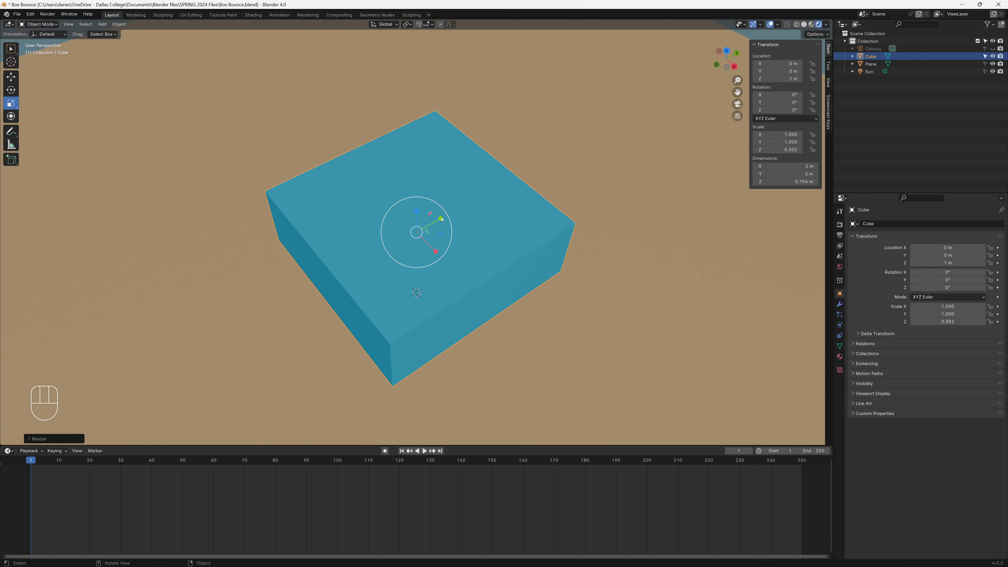
left_click_drag(440, 218, 463, 208)
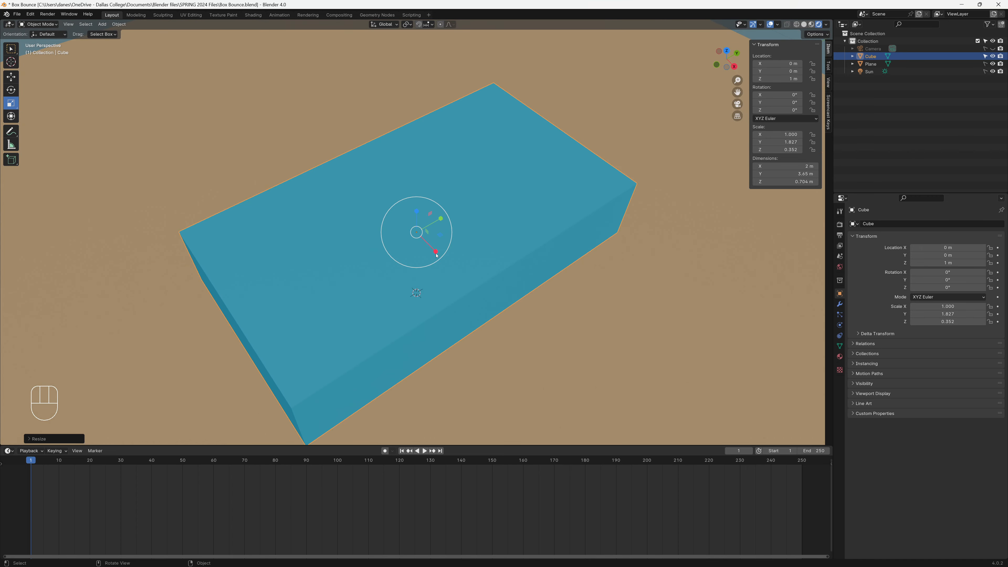
left_click_drag(435, 251, 457, 309)
middle_click_drag(456, 309, 504, 301)
scroll(510, 300, "down", 2)
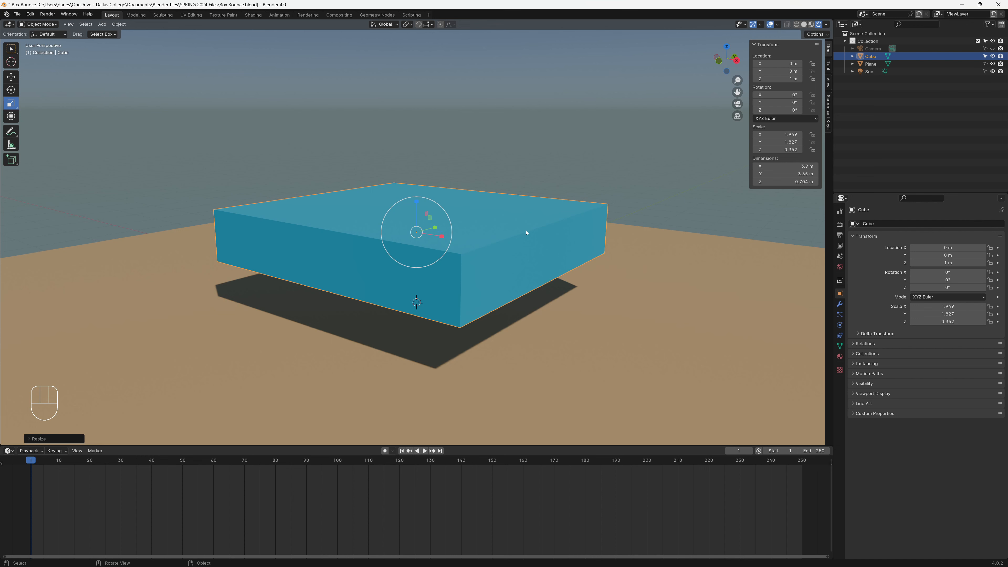
Undo the three scale changes made to the cube.
key("ctrl+z")
key("ctrl+z")
key("ctrl+z")
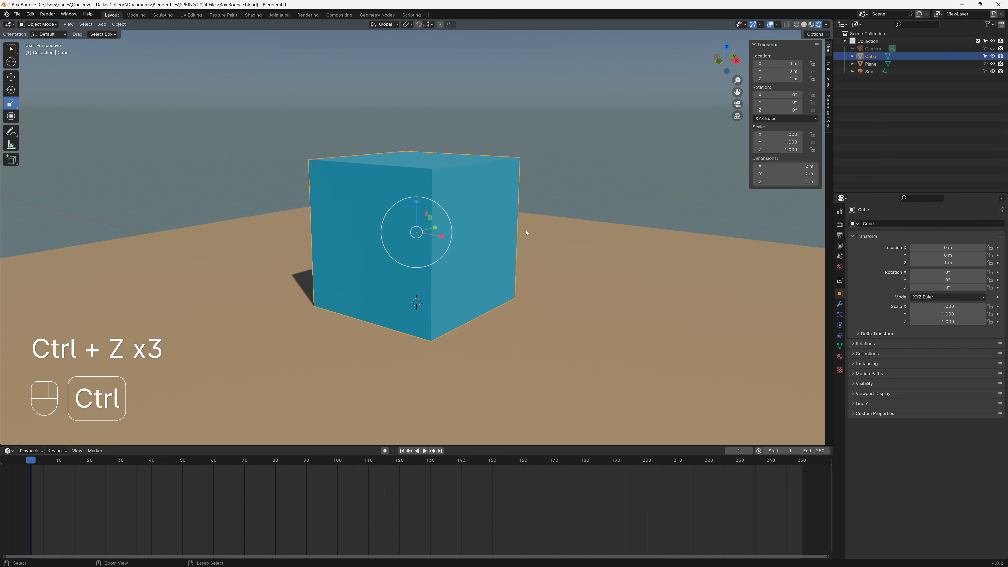
middle_click_drag(499, 244, 528, 254)
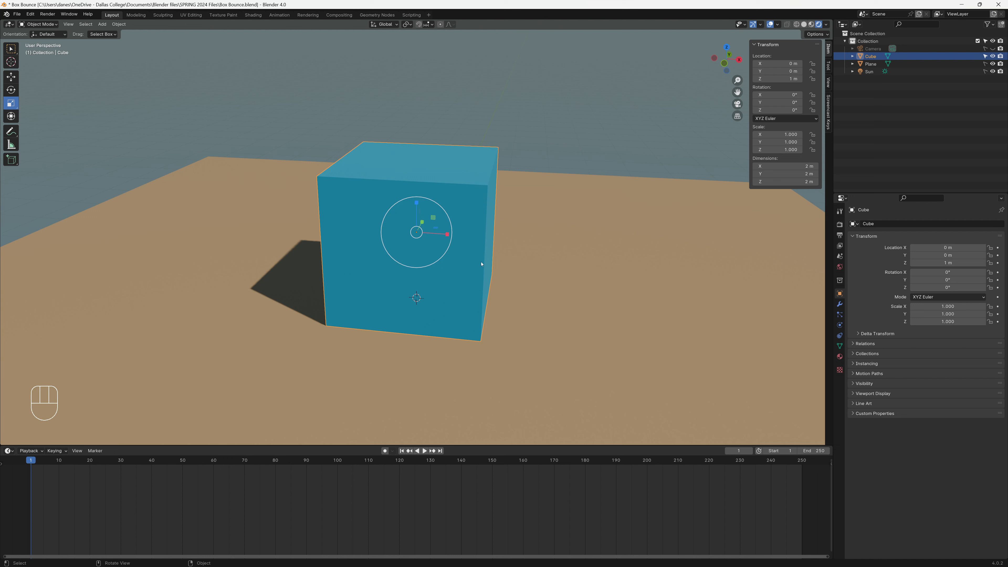
scroll(527, 284, "down", 3)
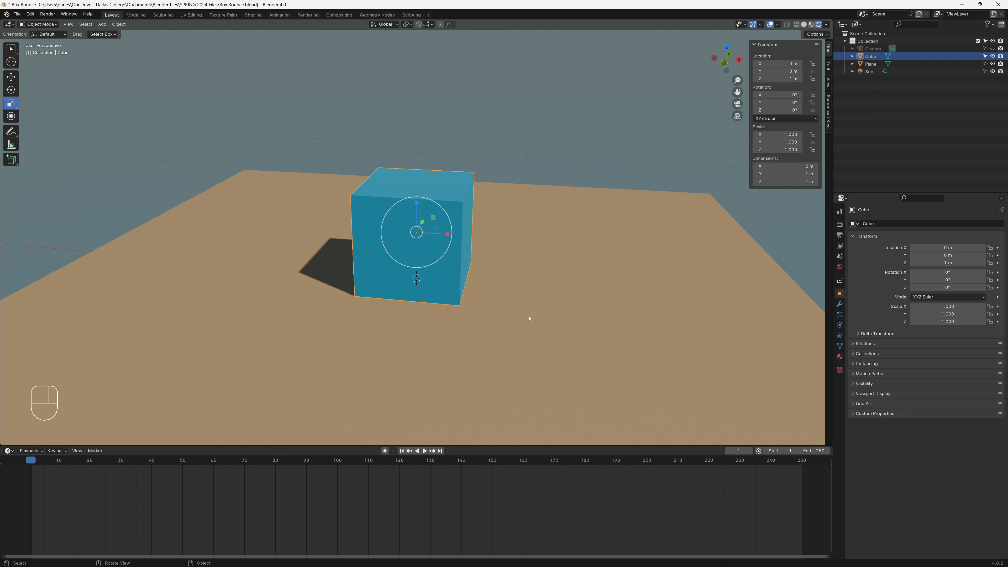
Examine the memory and undo limits in the System preferences and the keyframe settings in the Animation preferences.
left_click(32, 15)
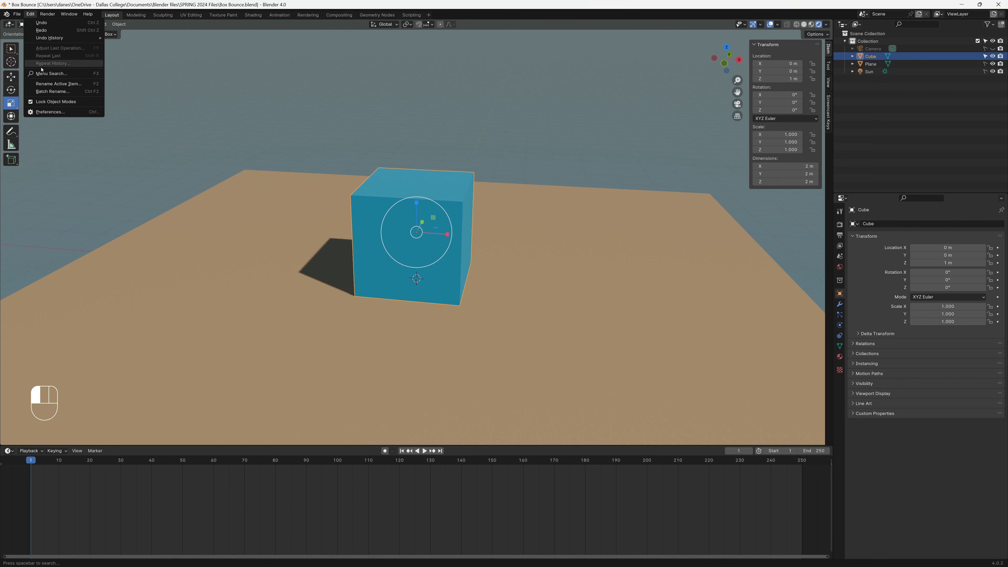
left_click(51, 111)
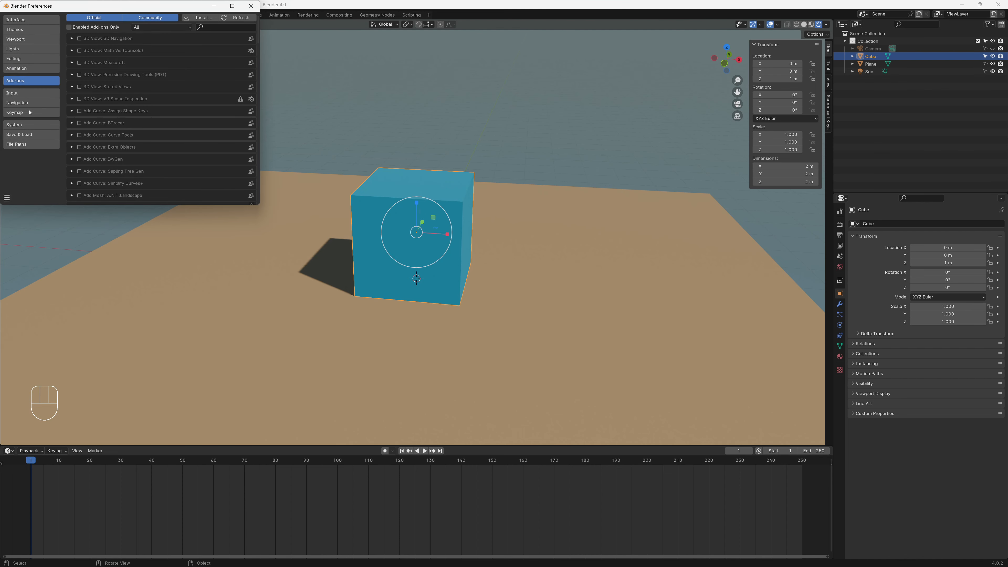
left_click(29, 124)
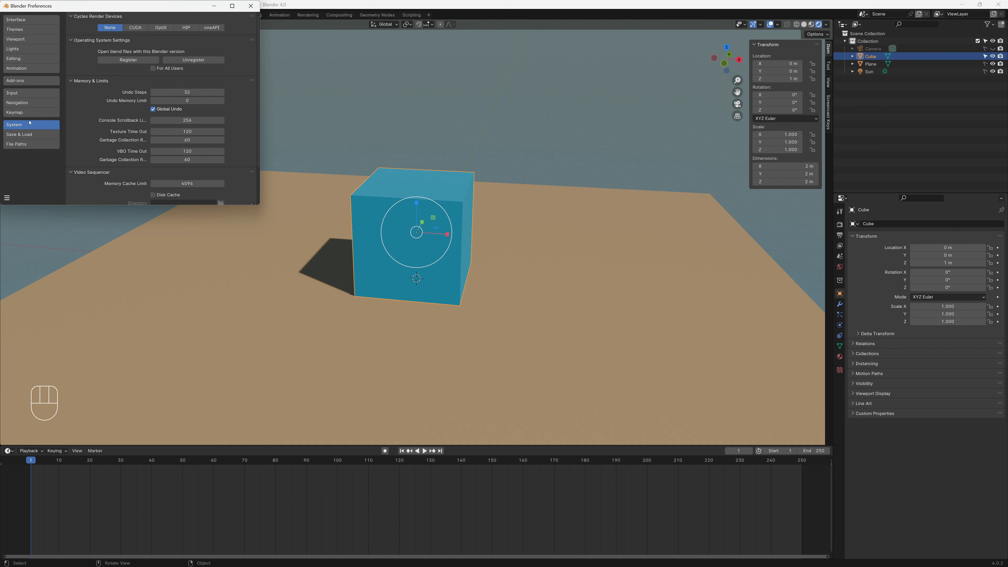
scroll(190, 127, "down", 3)
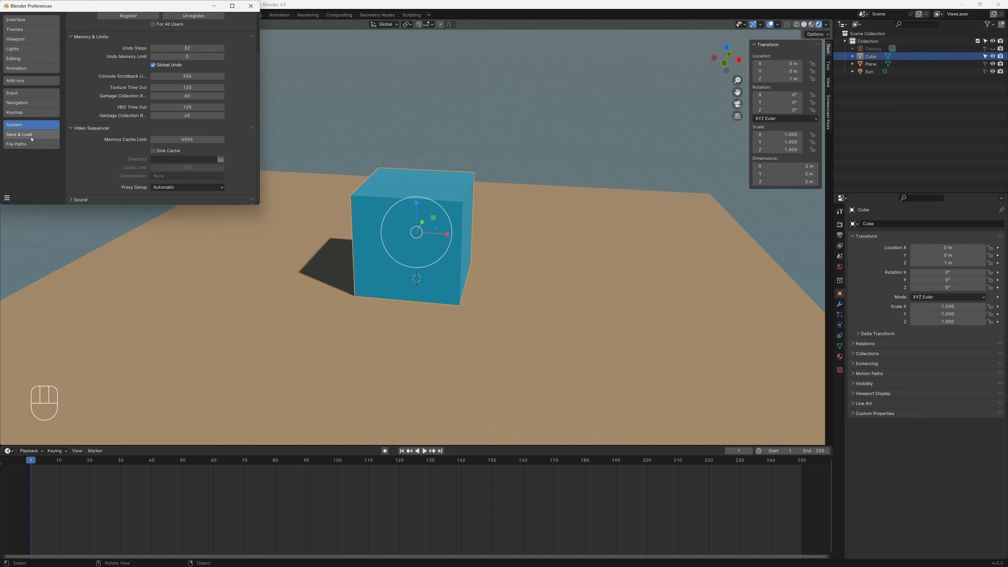
left_click(31, 69)
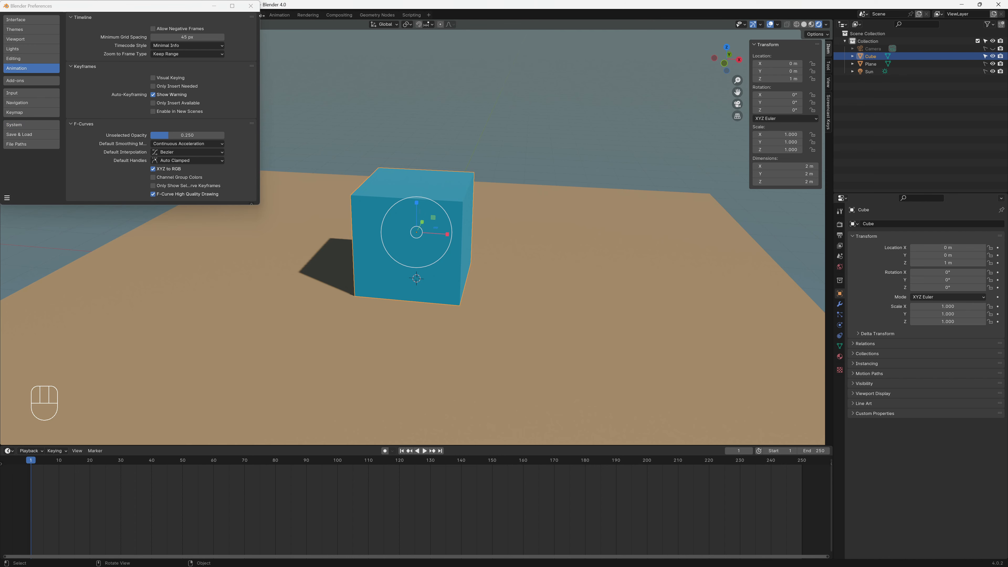
left_click(250, 6)
left_click(31, 15)
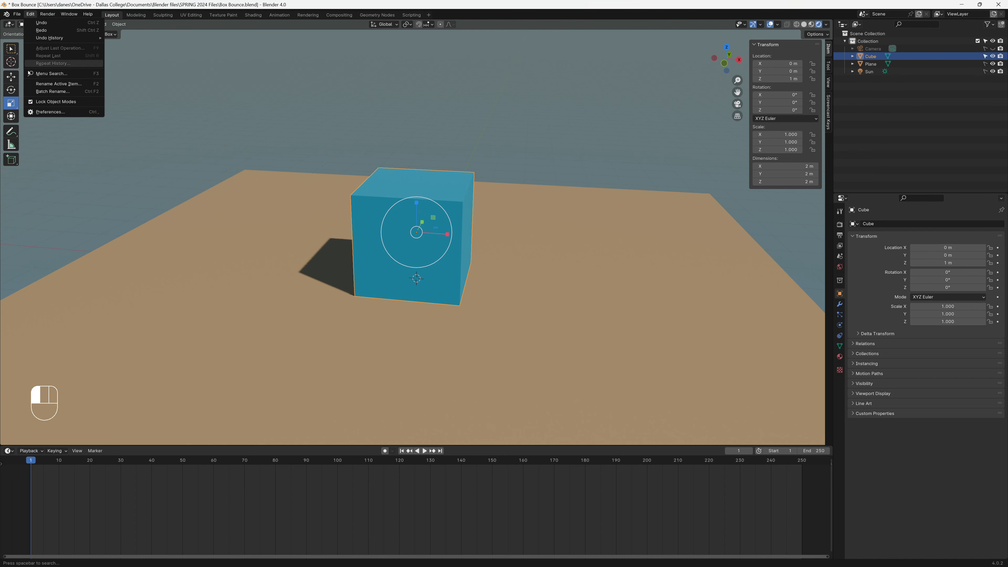
left_click(43, 109)
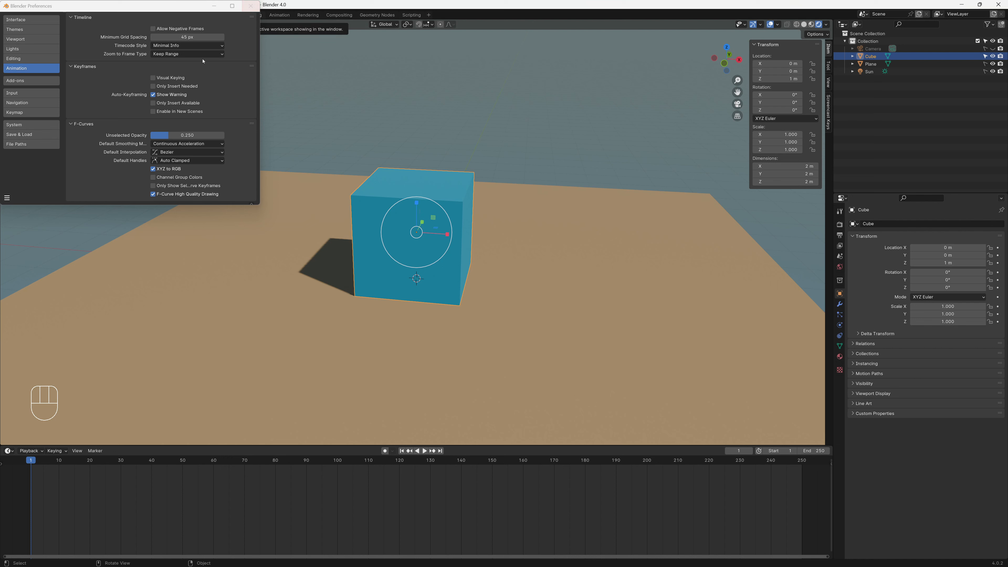
left_click(251, 5)
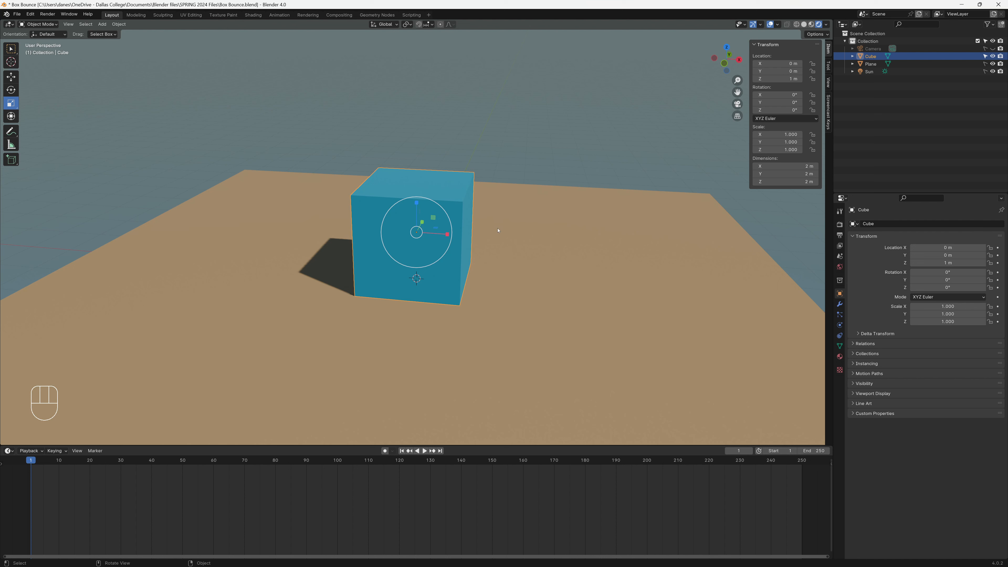
Activate the Move tool, and switch the cube into Edit Mode and back to Object Mode.
left_click(11, 77)
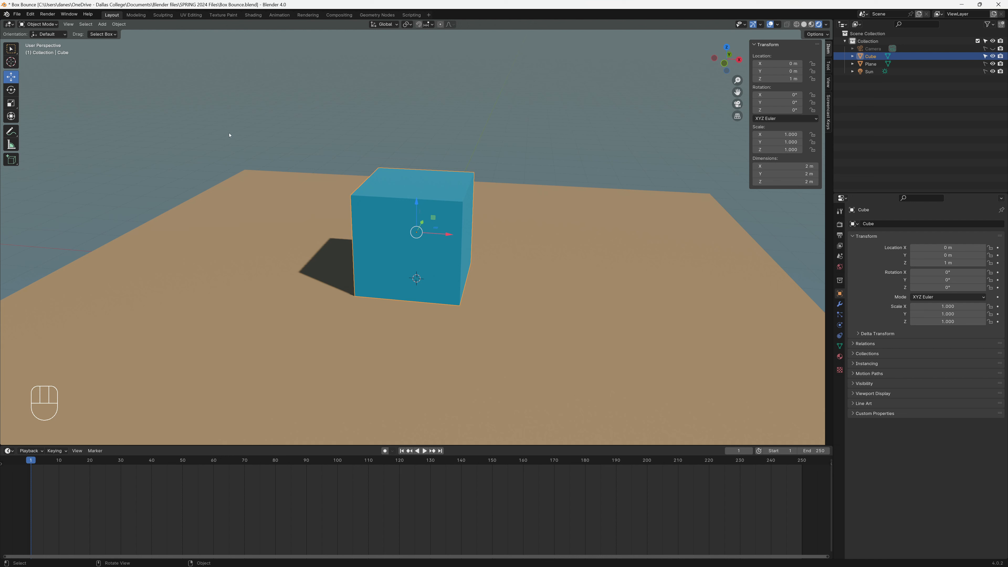
left_click(39, 25)
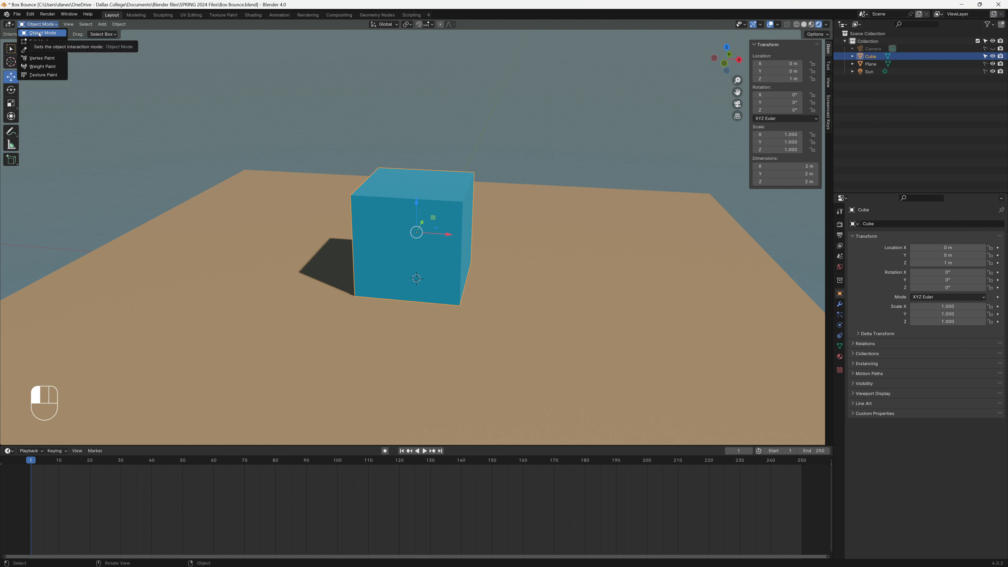
left_click(40, 41)
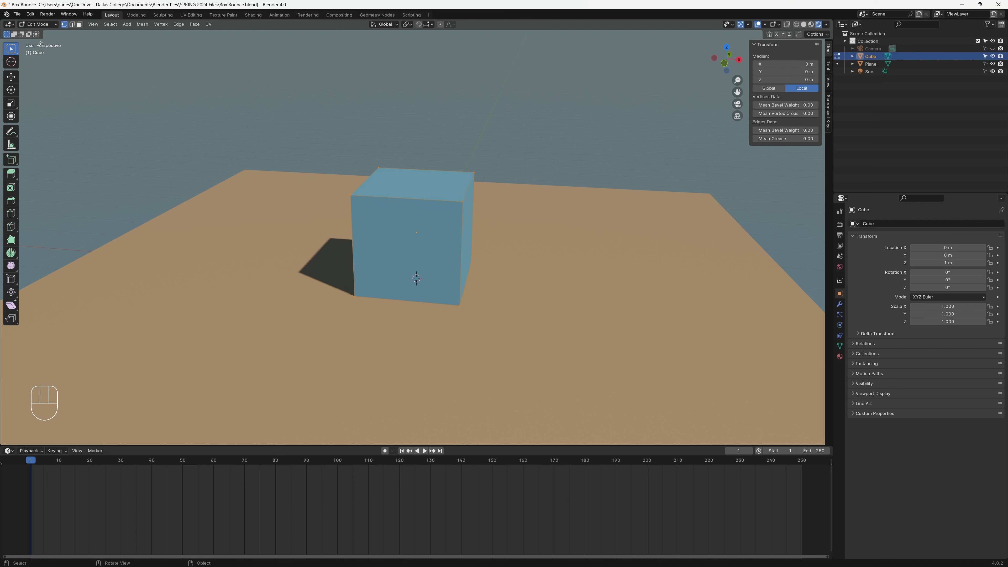
left_click(40, 24)
left_click(41, 35)
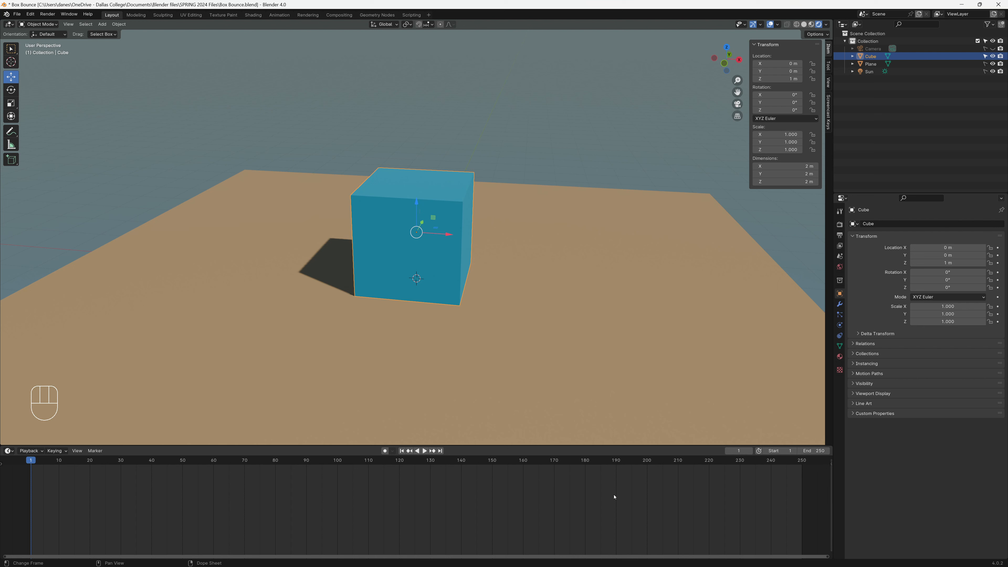
Set the animation's end frame to 50.
left_click(820, 451)
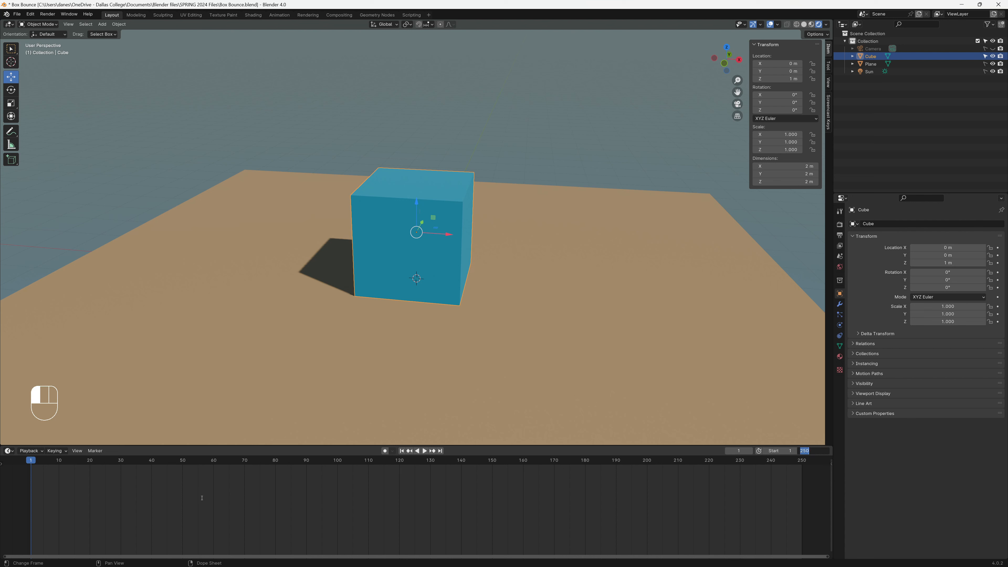
type("50")
key("Return")
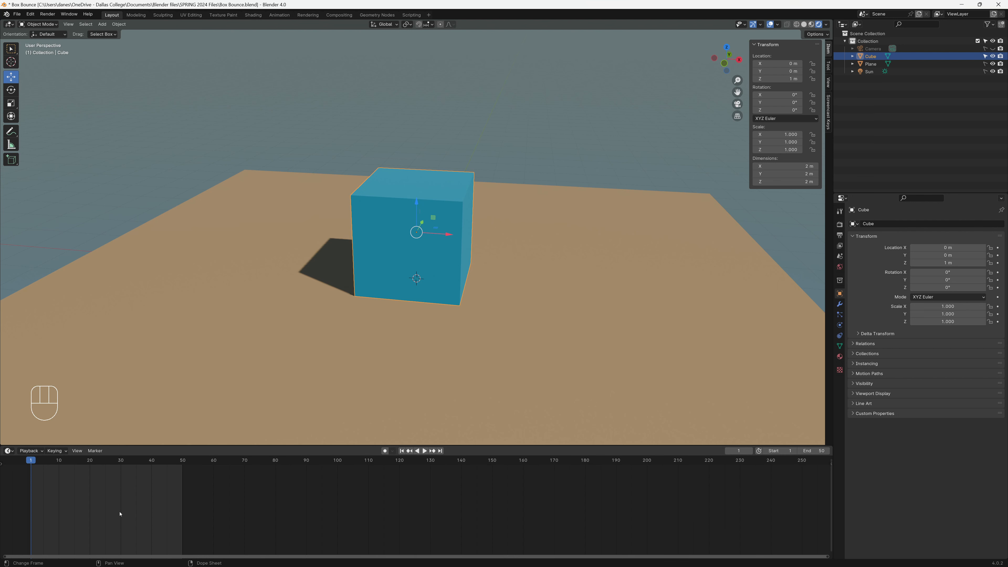
middle_click_drag(110, 514, 452, 520)
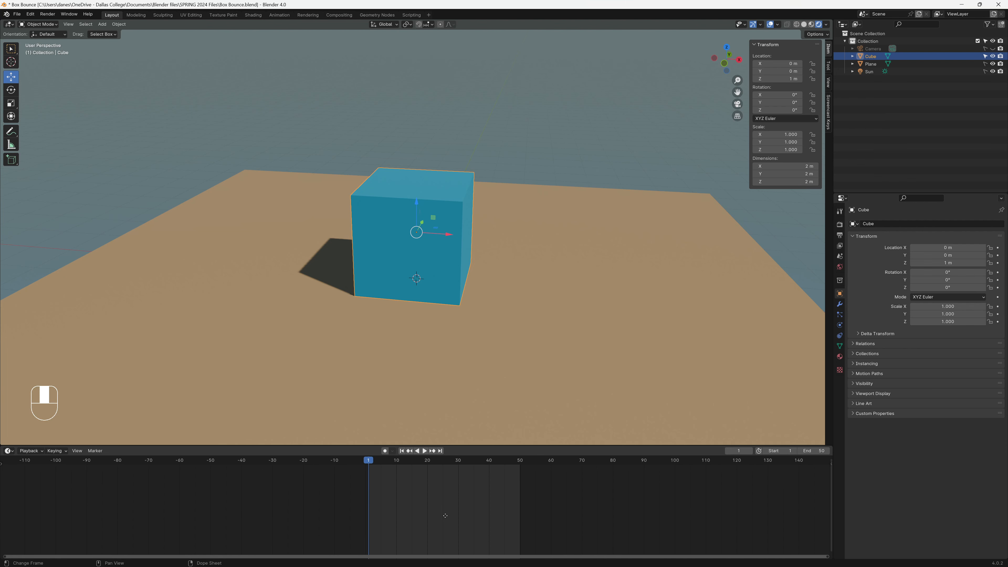
scroll(457, 525, "down", 1)
scroll(468, 515, "up", 8)
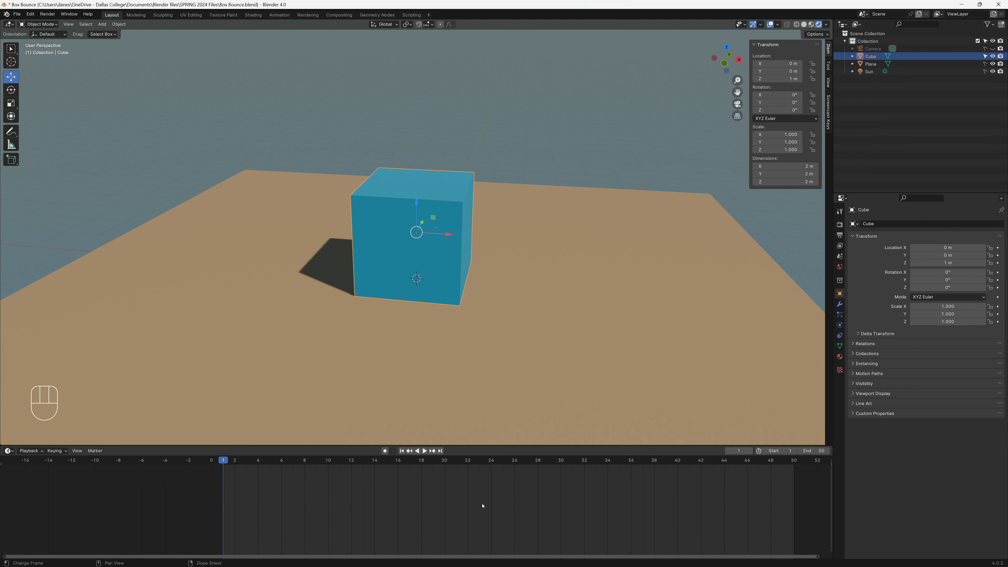
middle_click_drag(575, 515, 472, 510)
scroll(494, 504, "up", 1)
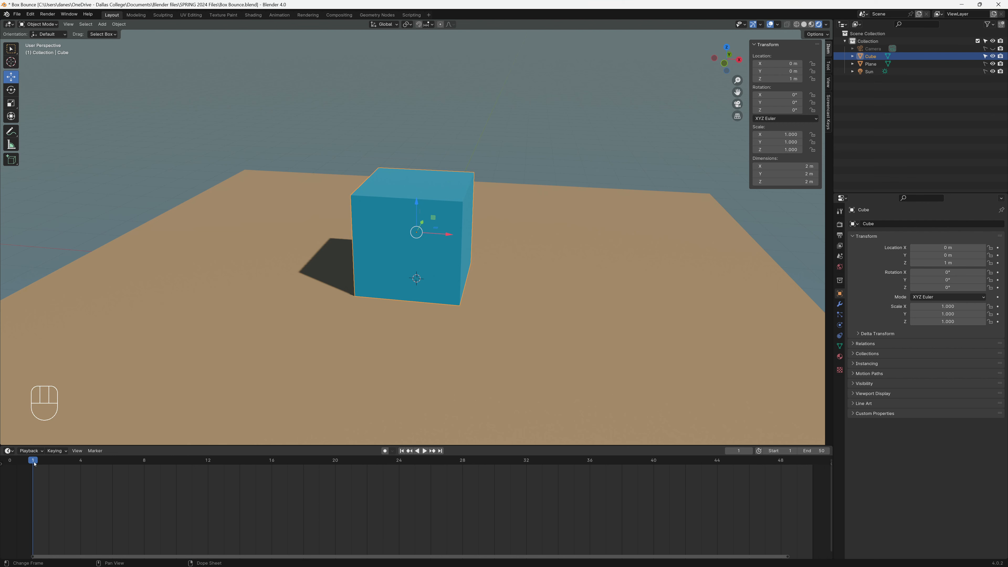
Play the timeline and return to frame 1, and try moving the cube about 2.95 m along negative X.
key("space")
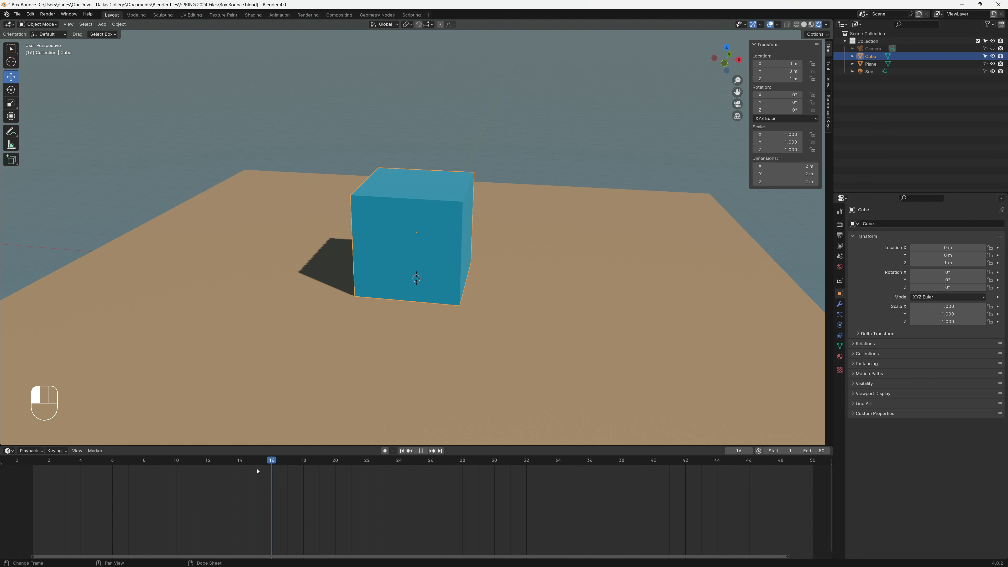
left_click_drag(257, 471, 39, 463)
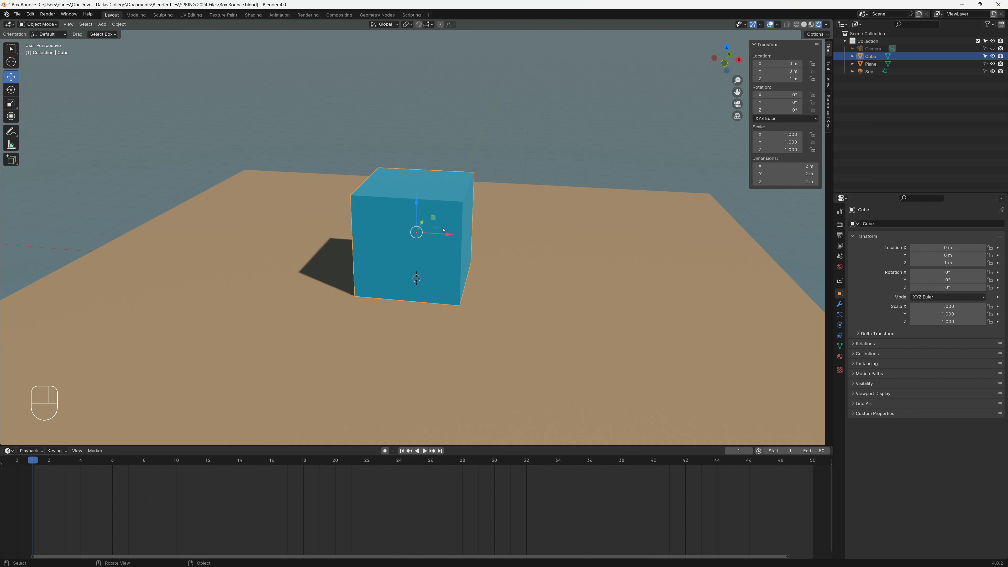
left_click_drag(451, 235, 313, 243)
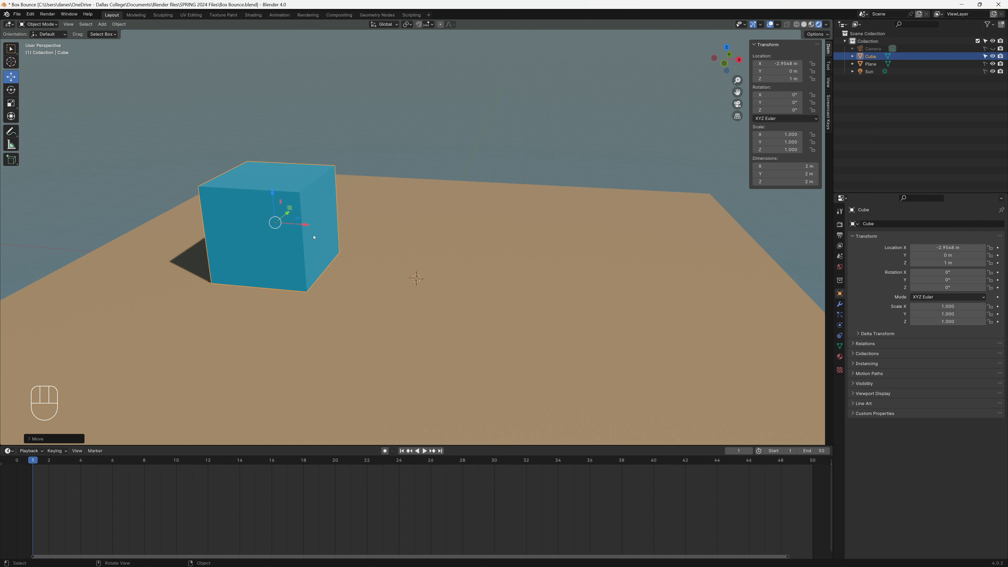
key("ctrl+z")
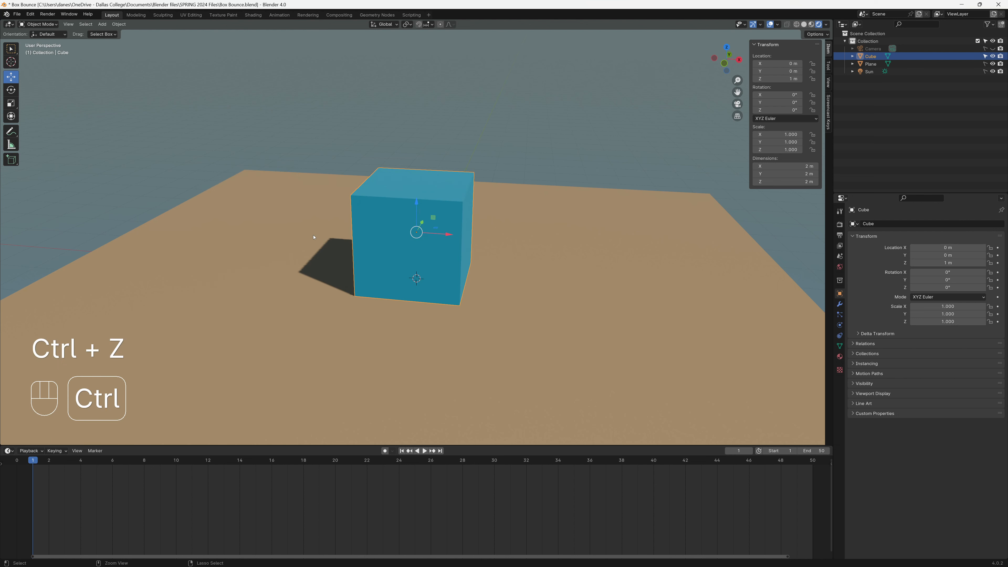
Insert a Location keyframe for the cube at frame 1.
key("i")
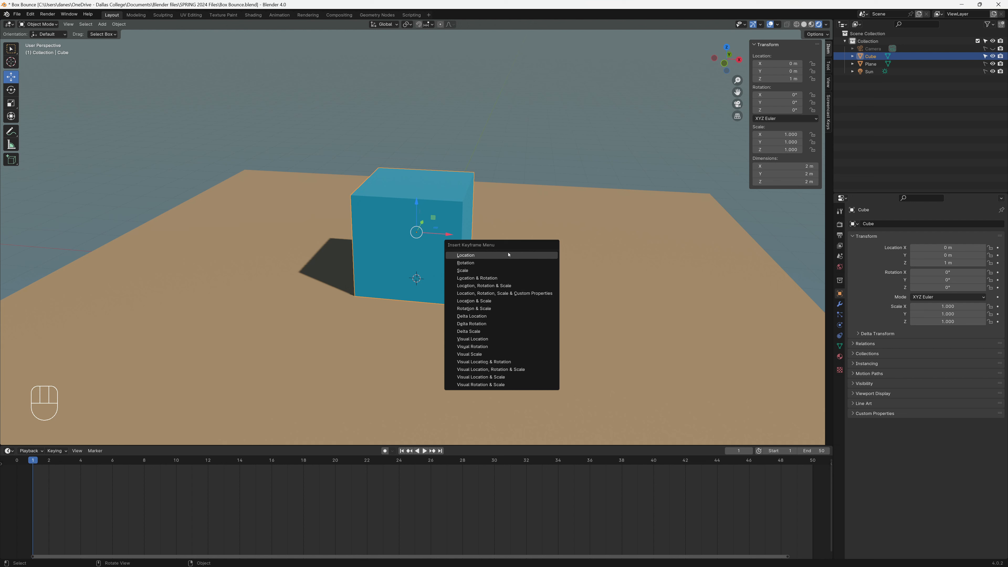
left_click(498, 258)
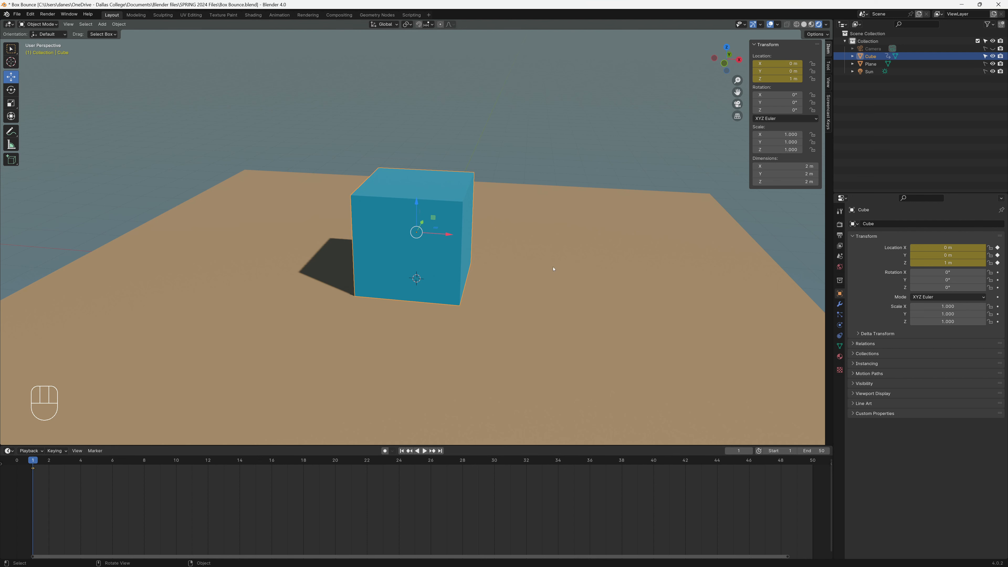
Undo the cube's Location keyframe and insert a Location, Rotation & Scale keyframe at frame 1 instead.
key("ctrl+z")
key("i")
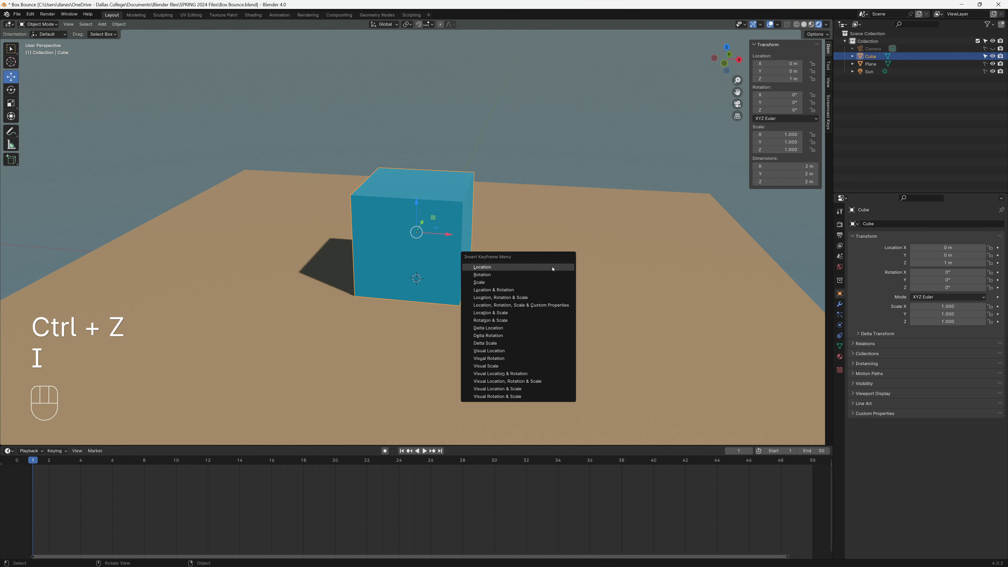
left_click(518, 298)
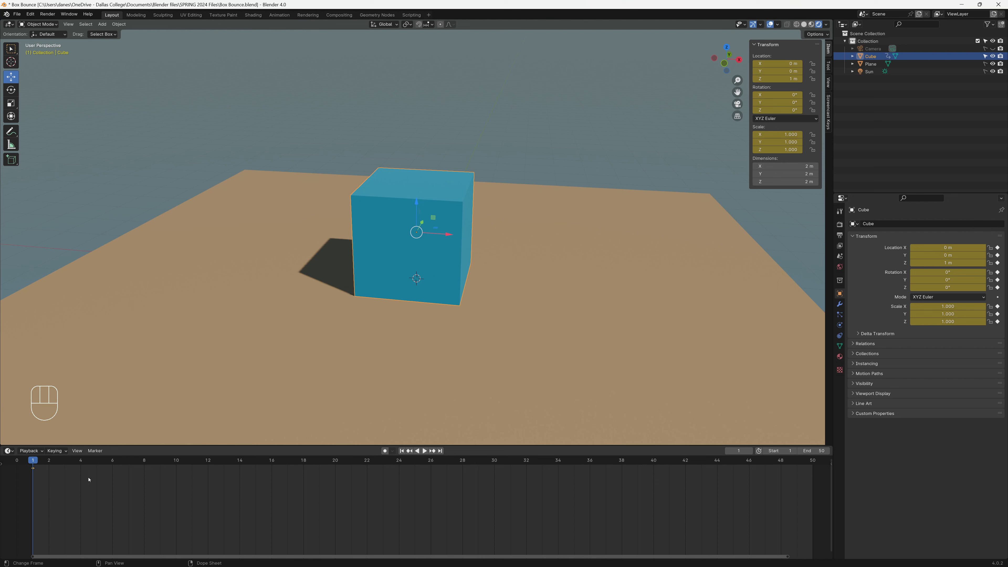
Switch the timeline area to the Dope Sheet and expand the channel list down to the cube's individual transform channels.
left_click(37, 451)
mouse_move(47, 452)
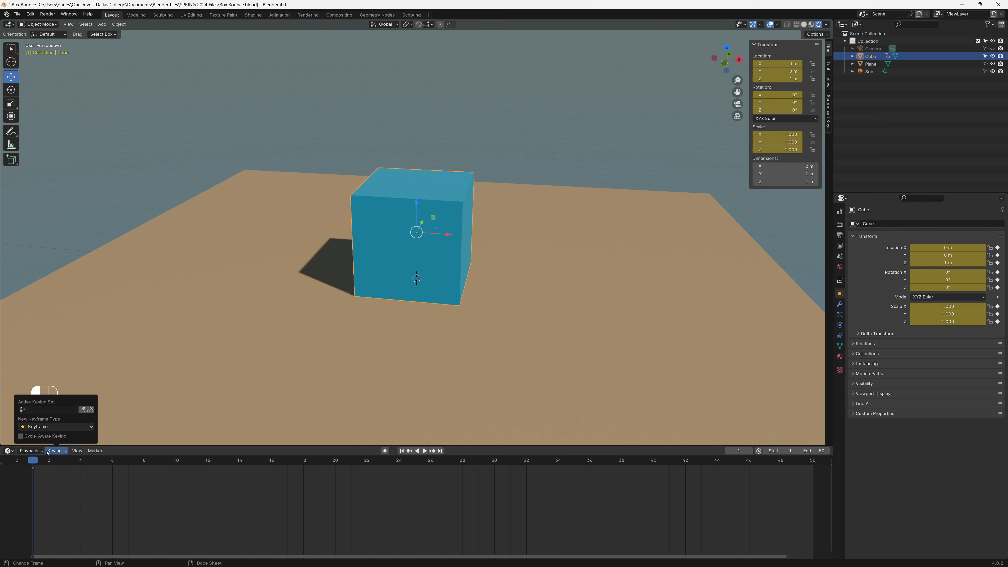
left_click(8, 451)
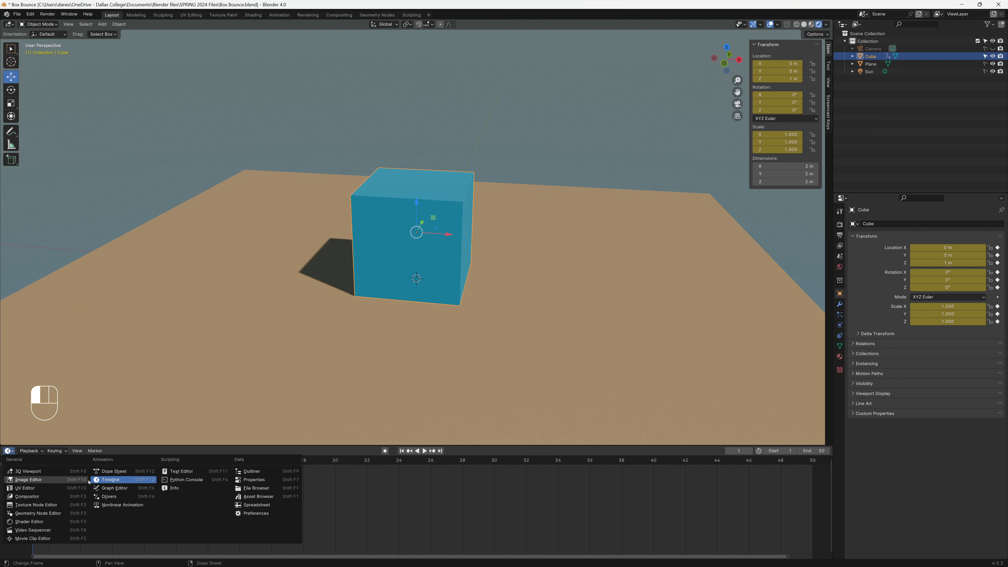
left_click(117, 472)
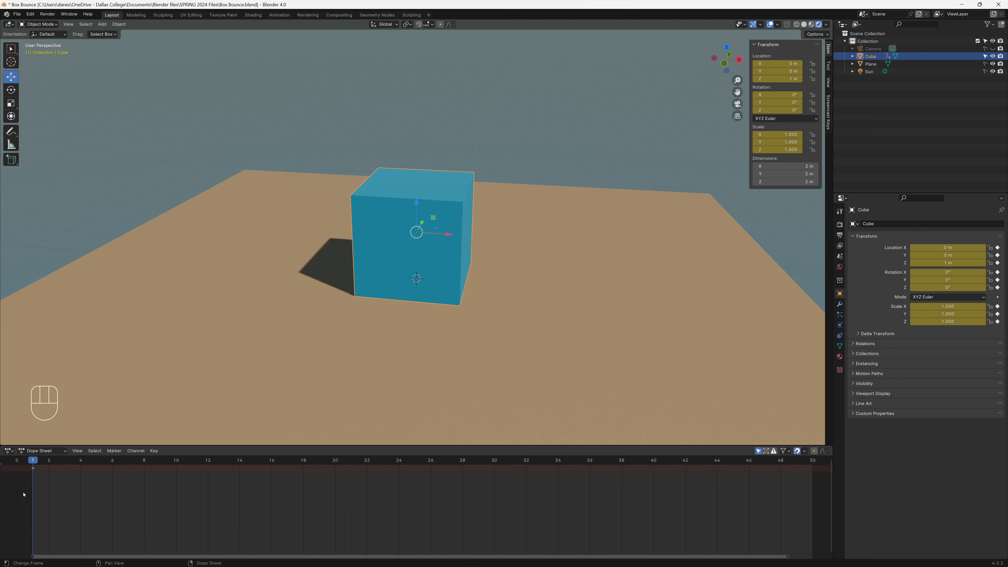
left_click(2, 463)
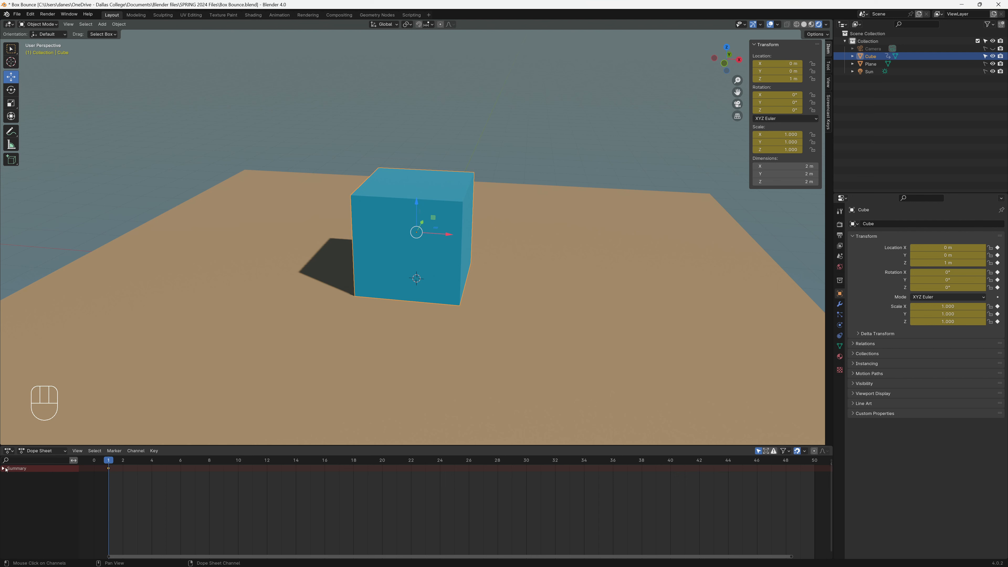
left_click(5, 469)
left_click(7, 490)
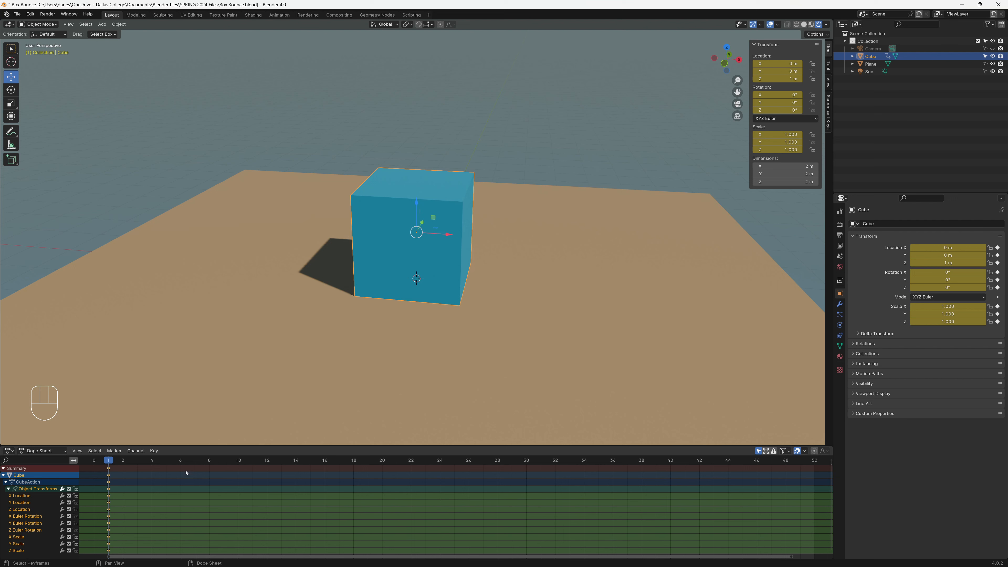
Change the Dope Sheet back to the Timeline editor and collapse the Summary channel.
left_click(7, 451)
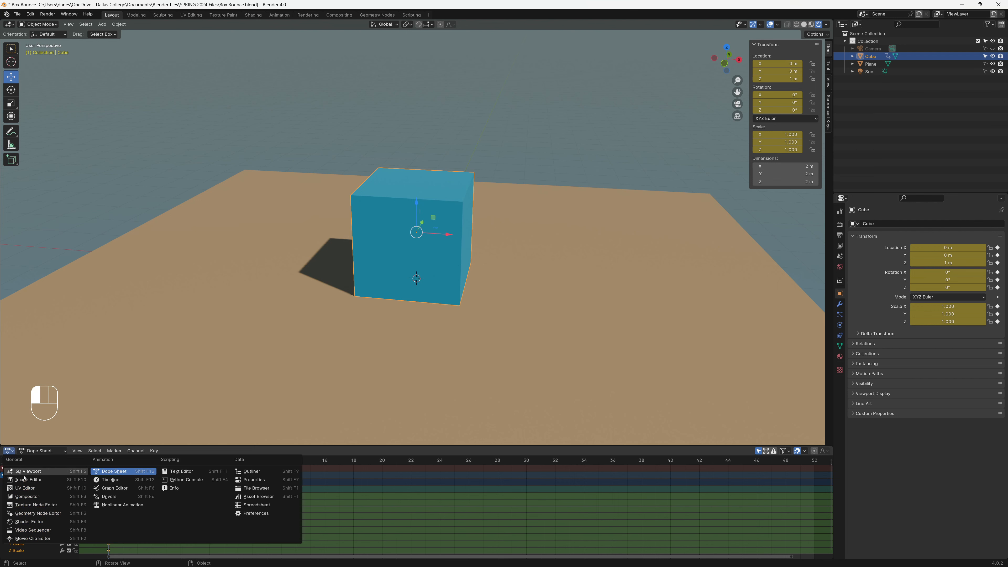
left_click(110, 479)
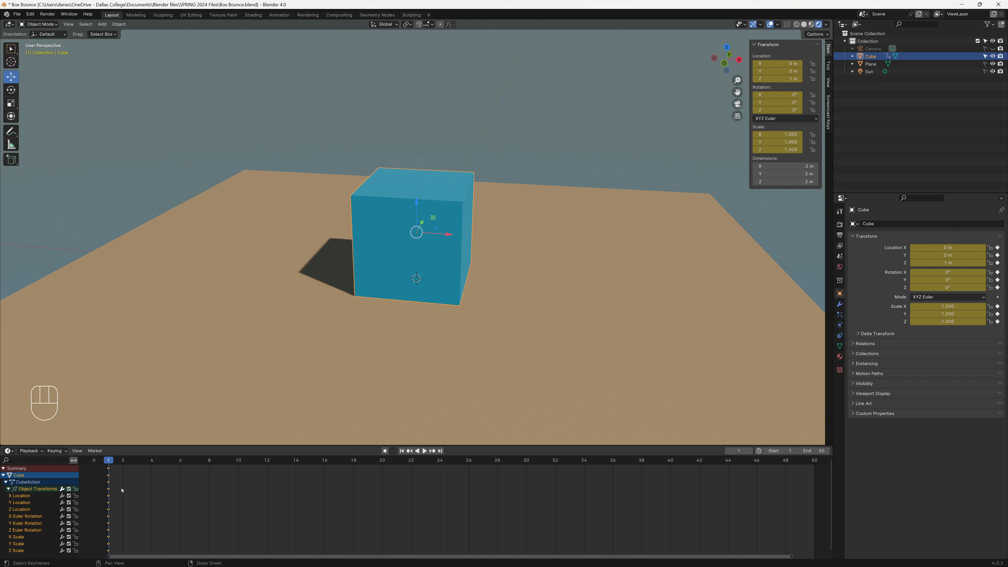
left_click(4, 468)
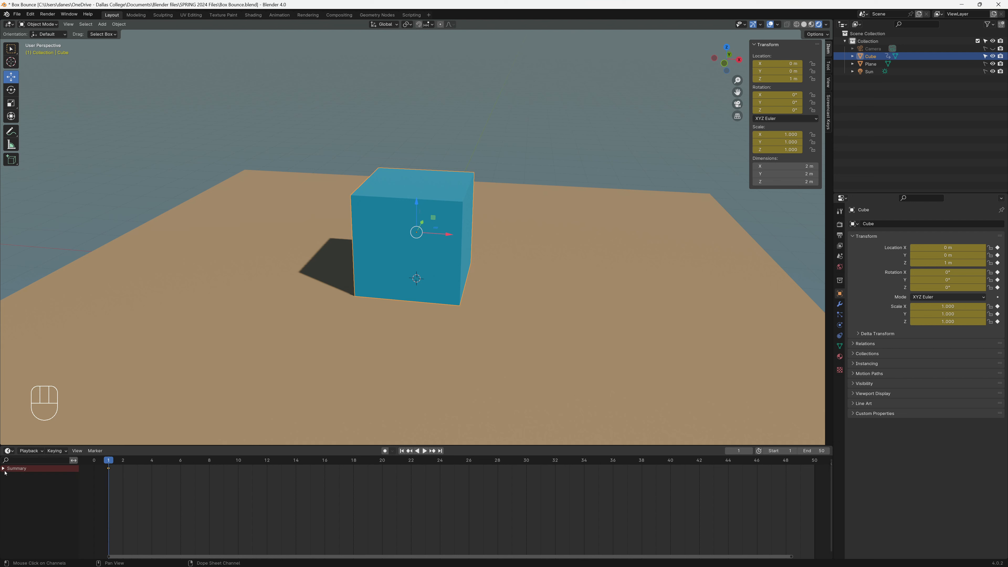
left_click(4, 468)
left_click(4, 468)
Undo the cube's Location, Rotation & Scale keyframe at frame 1.
key("ctrl+z")
key("ctrl+z")
key("ctrl+z")
key("ctrl+z")
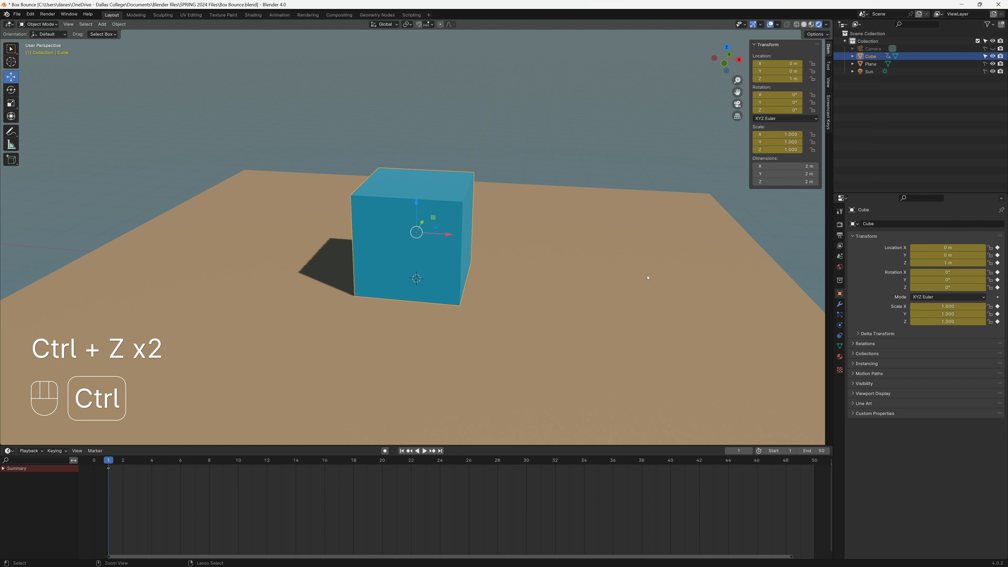
key("ctrl+z")
key("ctrl+z")
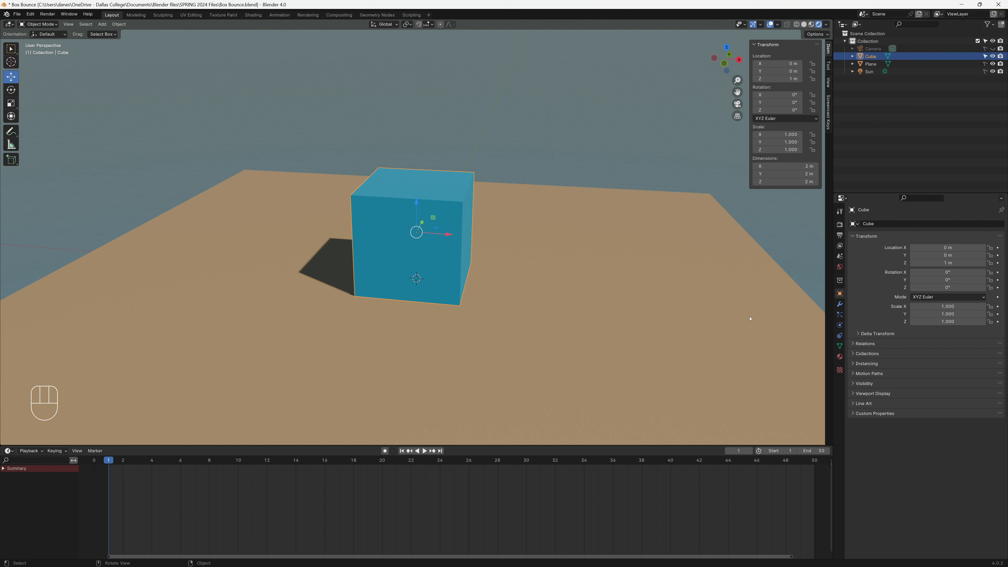
Examine the scene's output frame rate and frame range settings, and display the render settings.
left_click(839, 235)
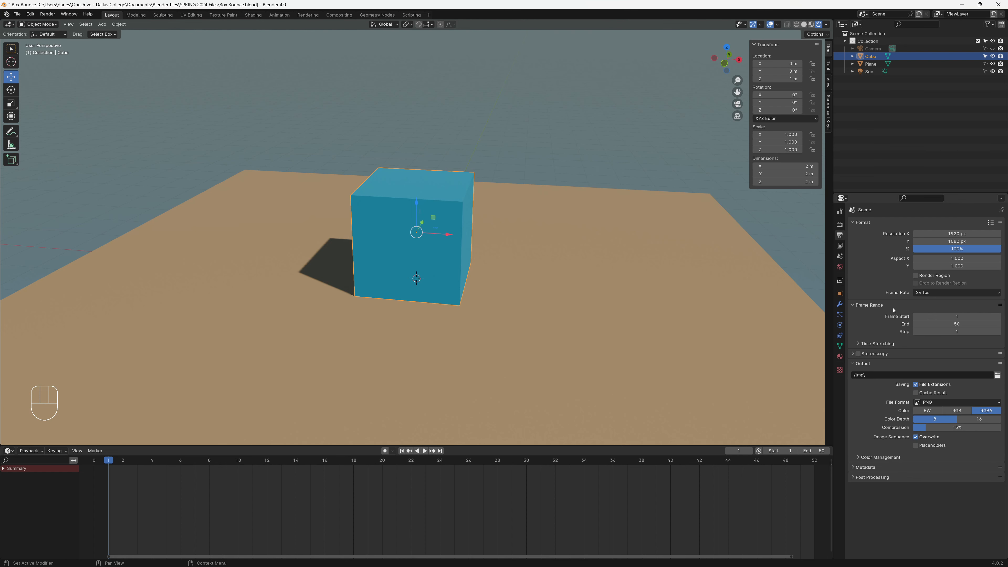
left_click(840, 226)
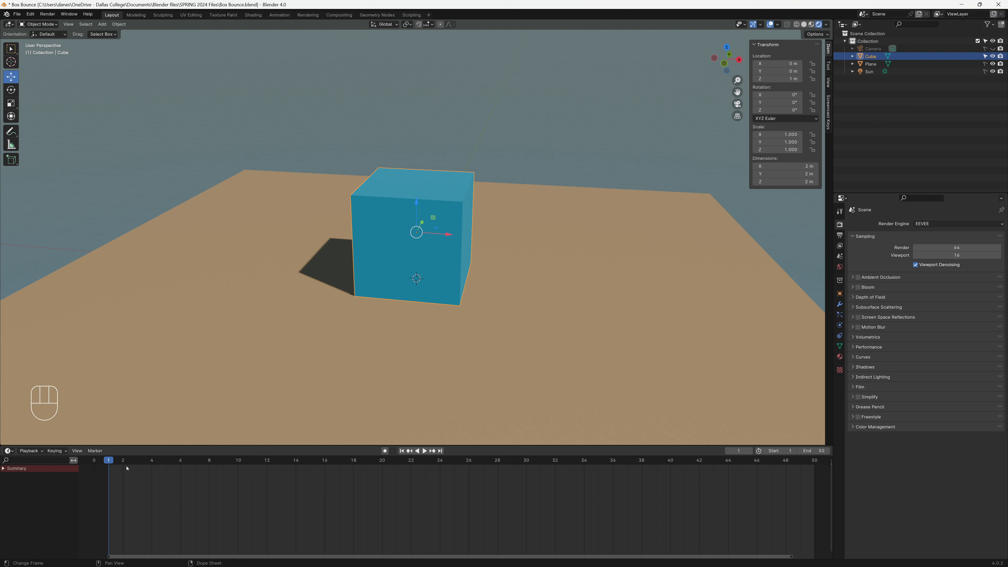
mouse_move(108, 461)
left_mouse_down()
mouse_move(137, 460)
mouse_move(114, 460)
left_mouse_up()
Move the cube along negative X and set its X location to exactly -5 m at frame 1.
left_click_drag(448, 235, 215, 247)
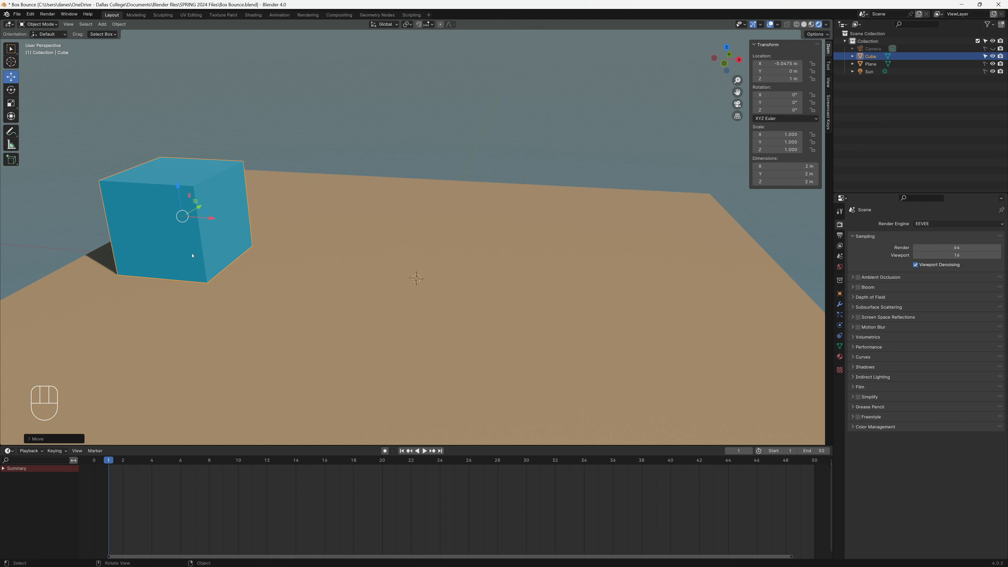
left_click(784, 64)
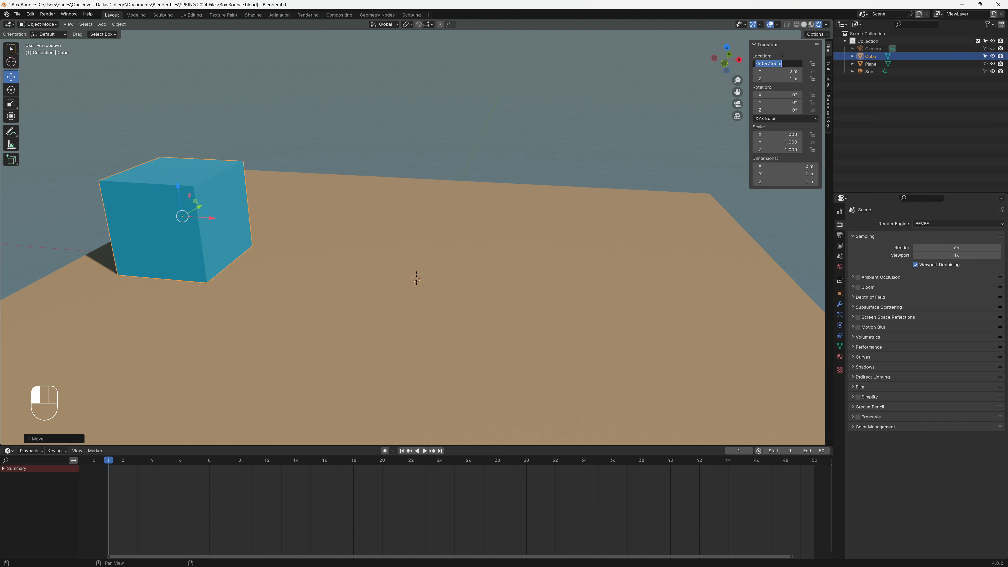
type("-5")
left_click(781, 55)
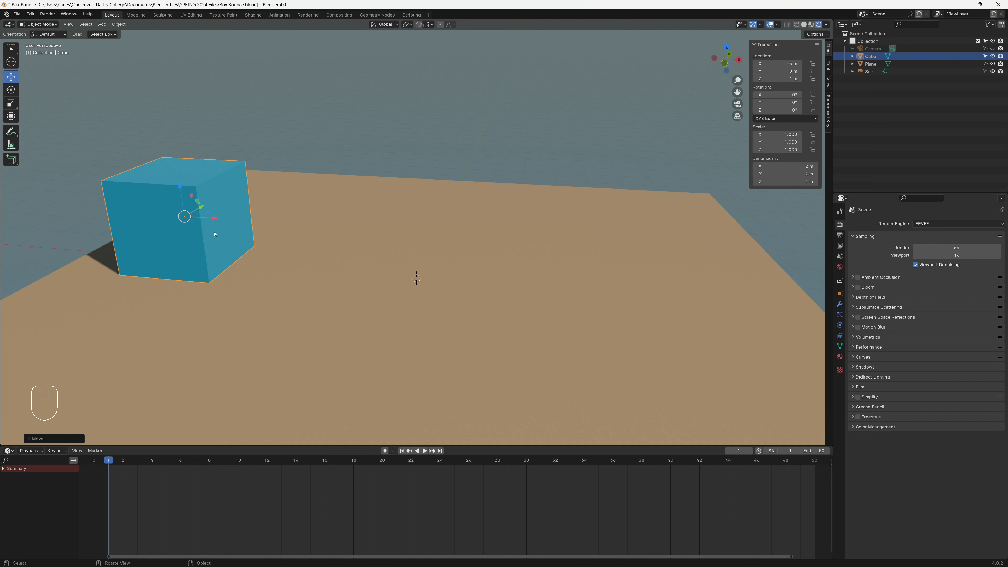
Insert a Location keyframe for the cube at frame 1 and inspect its keyed X, Y and Z channels before collapsing the list.
key("i")
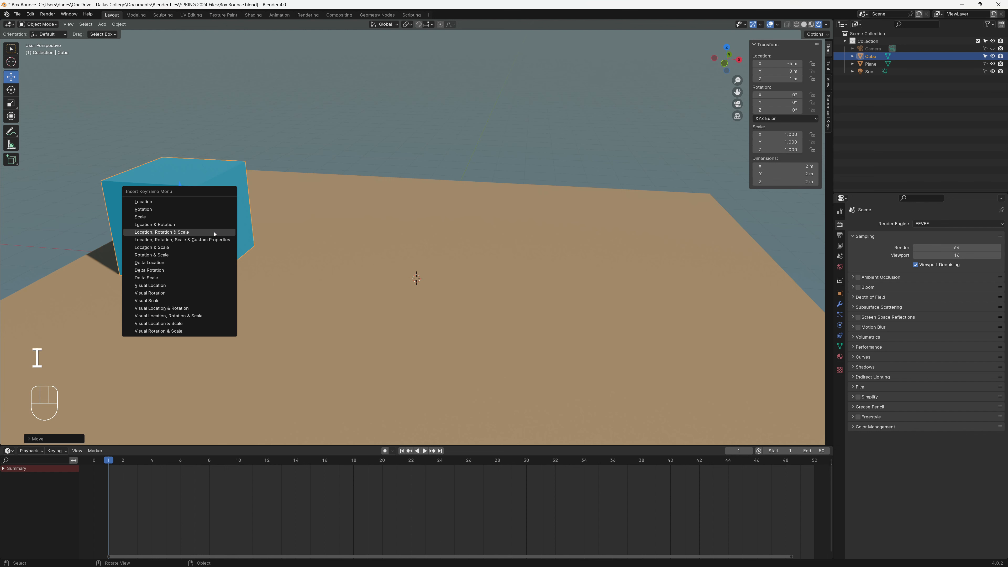
left_click(197, 203)
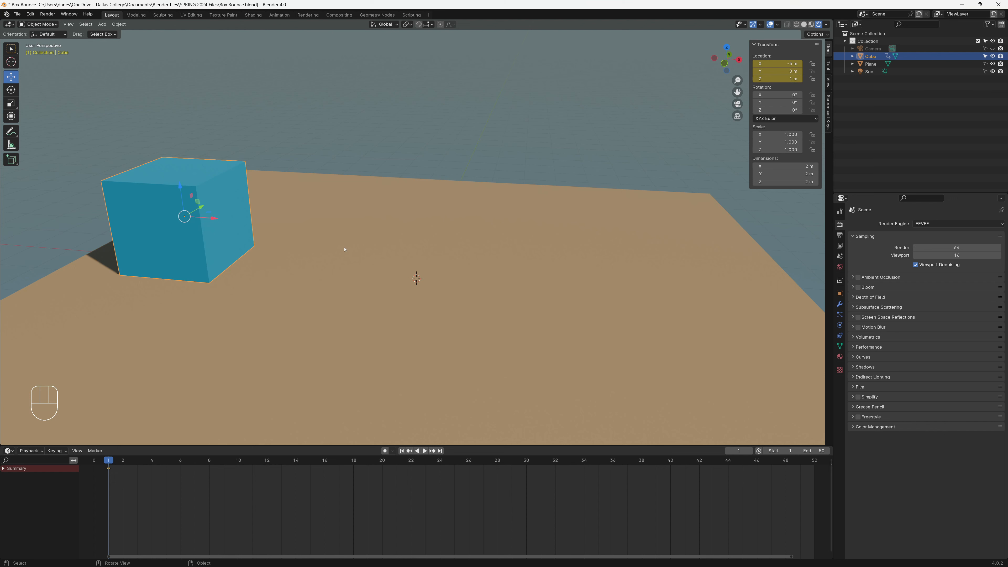
left_click(4, 469)
left_click(8, 489)
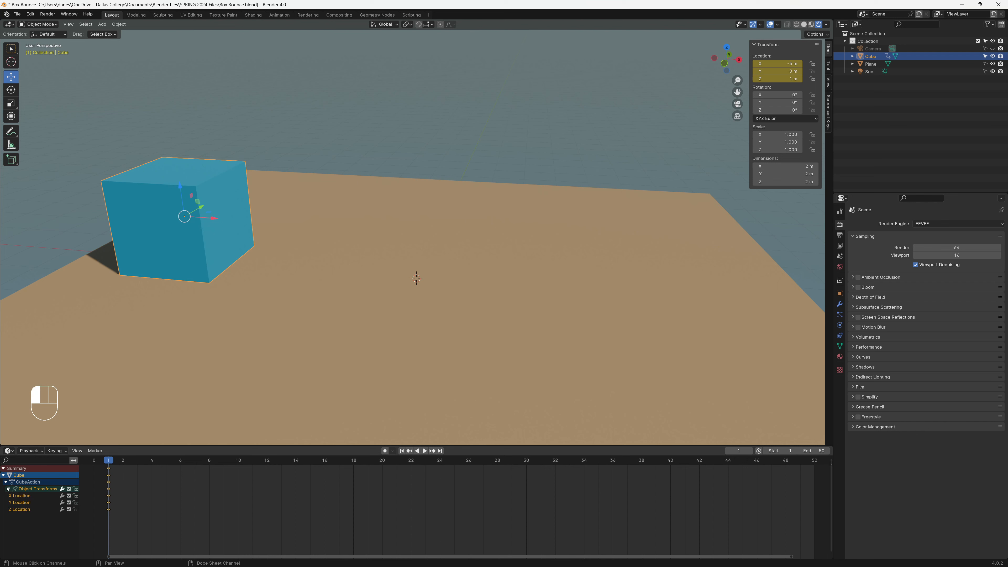
left_click(8, 489)
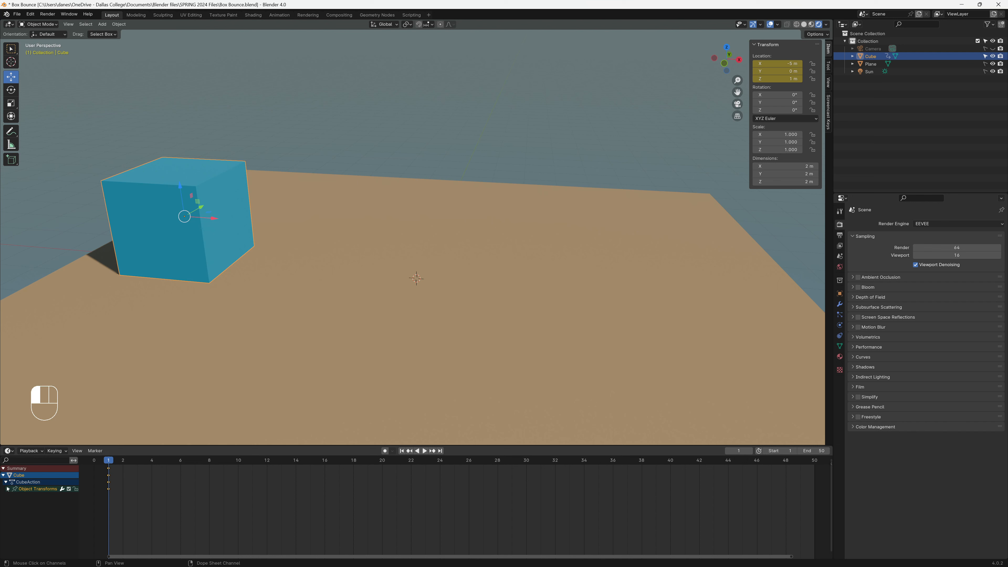
left_click(3, 468)
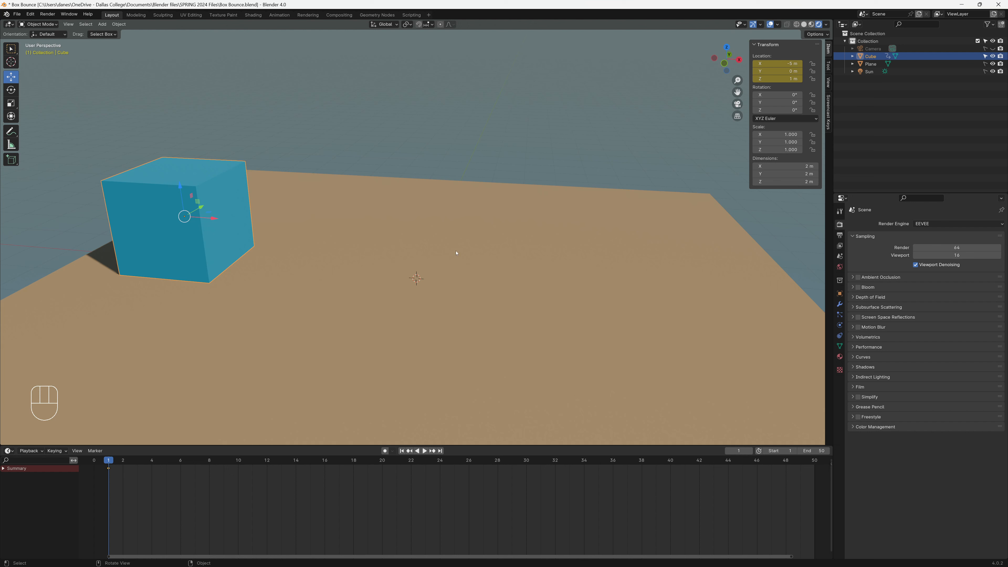
Undo the cube's full Location keyframe at frame 1, keeping the cube at X -5 m.
key("ctrl+z")
key("ctrl+z")
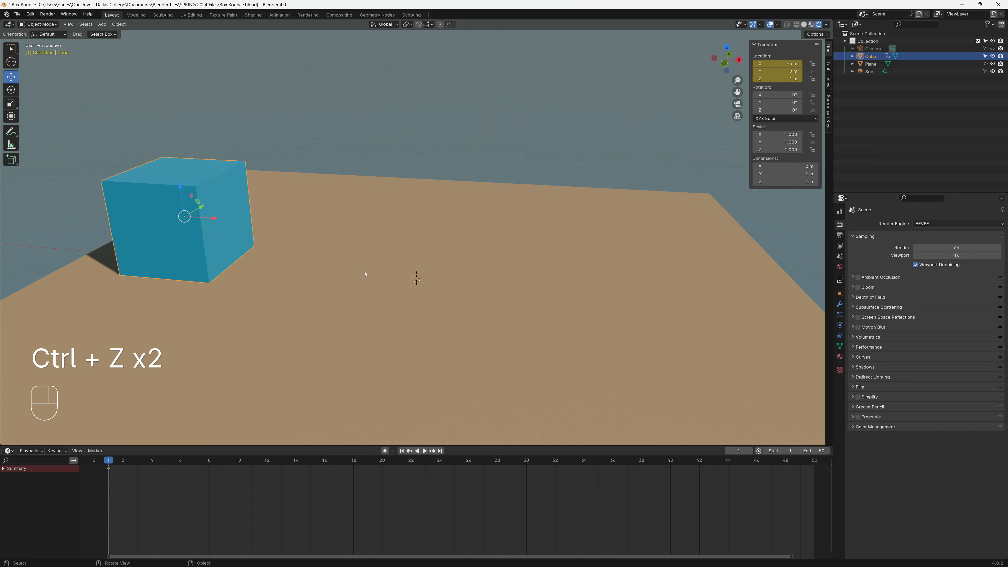
key("ctrl+z")
key("ctrl+z")
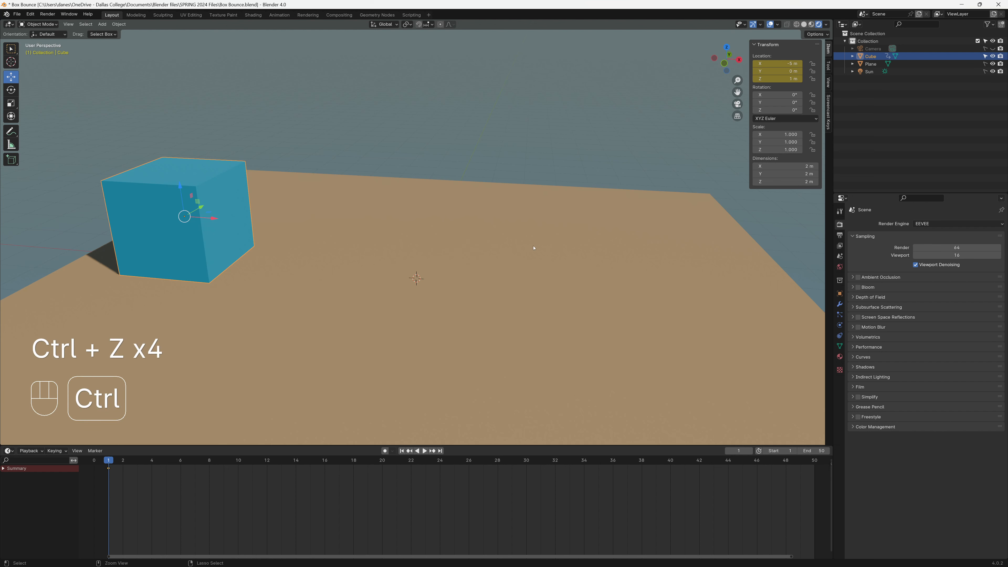
key("ctrl+z")
key("ctrl+z")
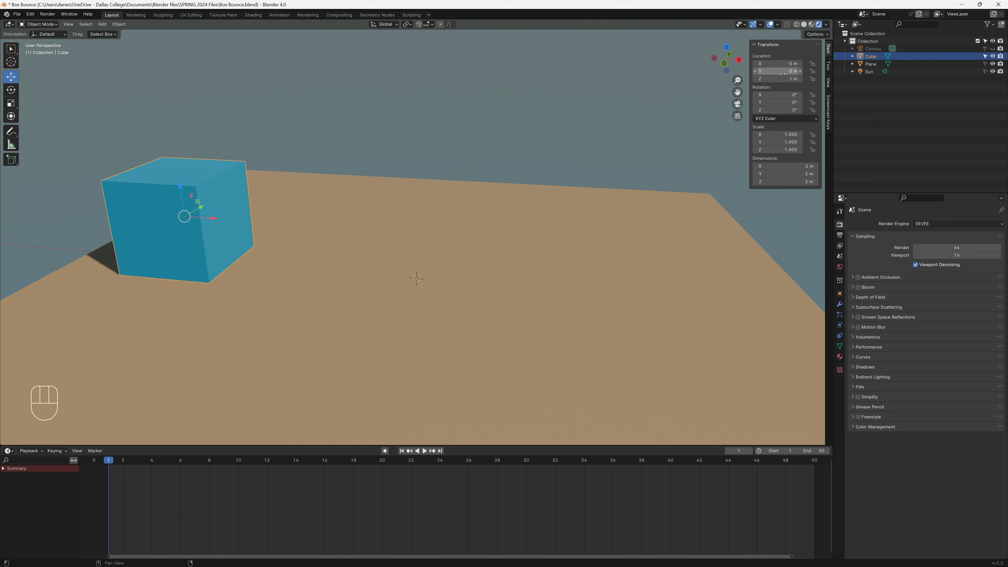
Insert a single keyframe on only the cube's X location at frame 1.
right_click(772, 64)
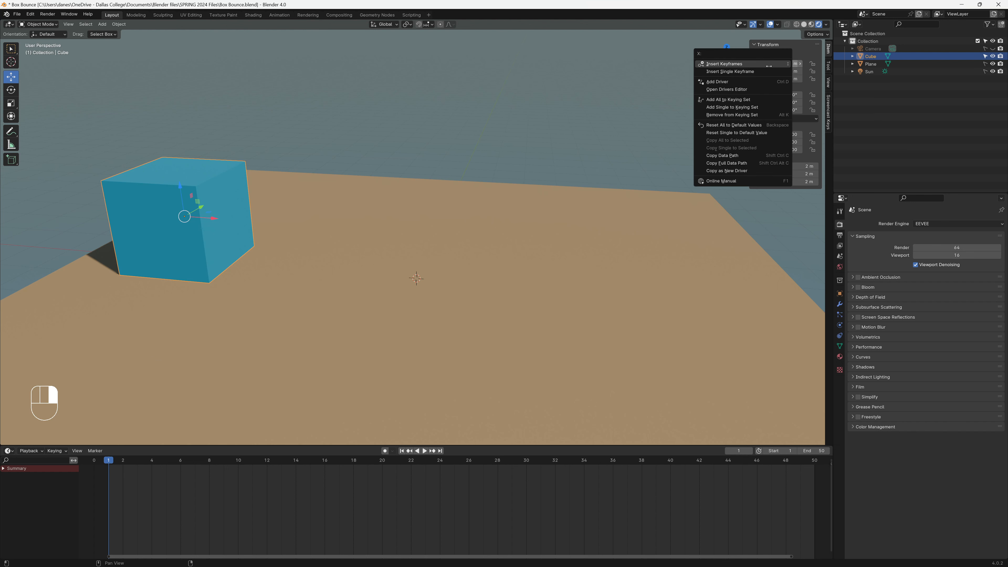
left_click(730, 73)
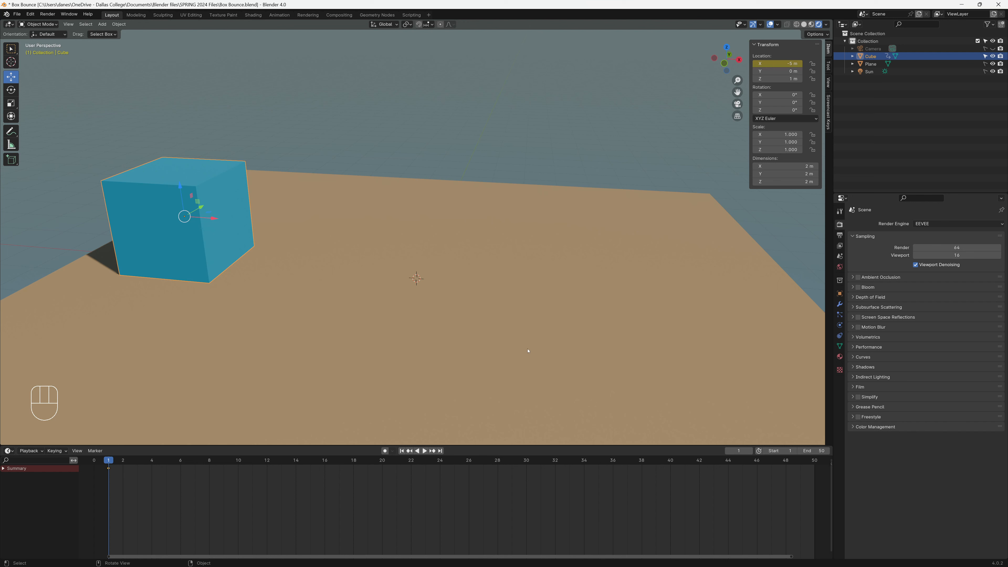
left_click(225, 226)
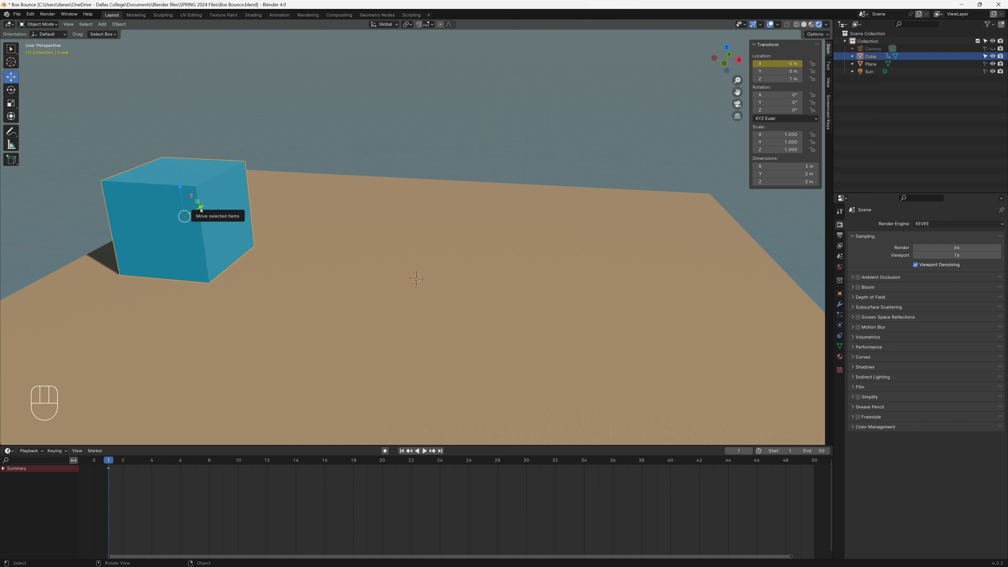
At frame 20, set the cube's X location to 5 m and insert a single keyframe on it.
left_click_drag(109, 473, 387, 473)
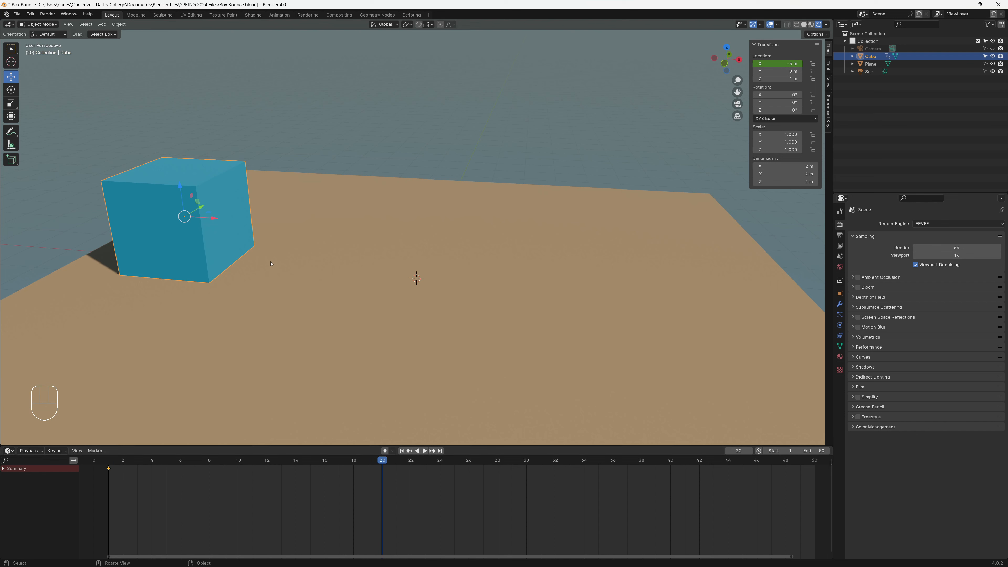
left_click_drag(216, 221, 691, 269)
left_click(773, 64)
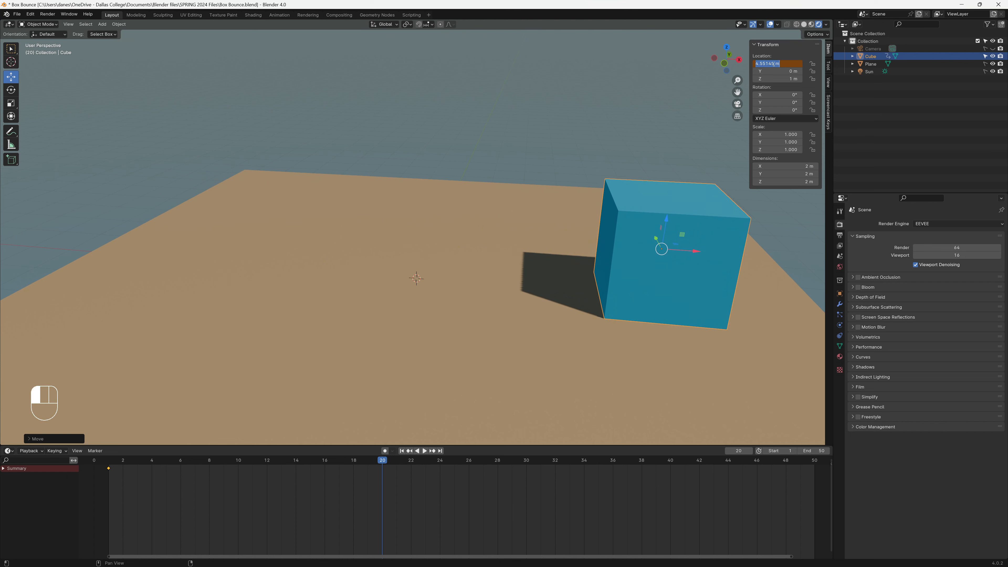
type("5")
key("Return")
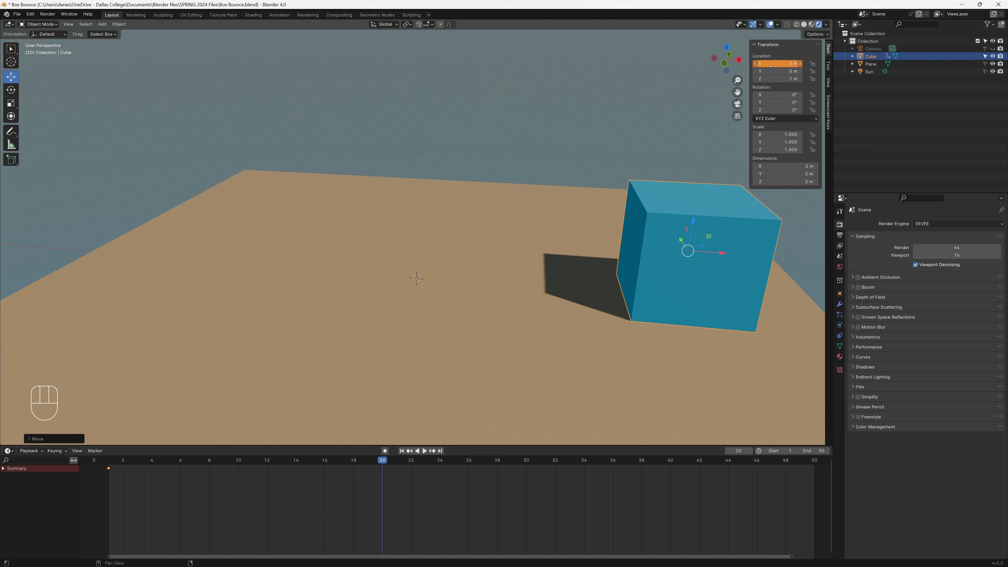
right_click(772, 64)
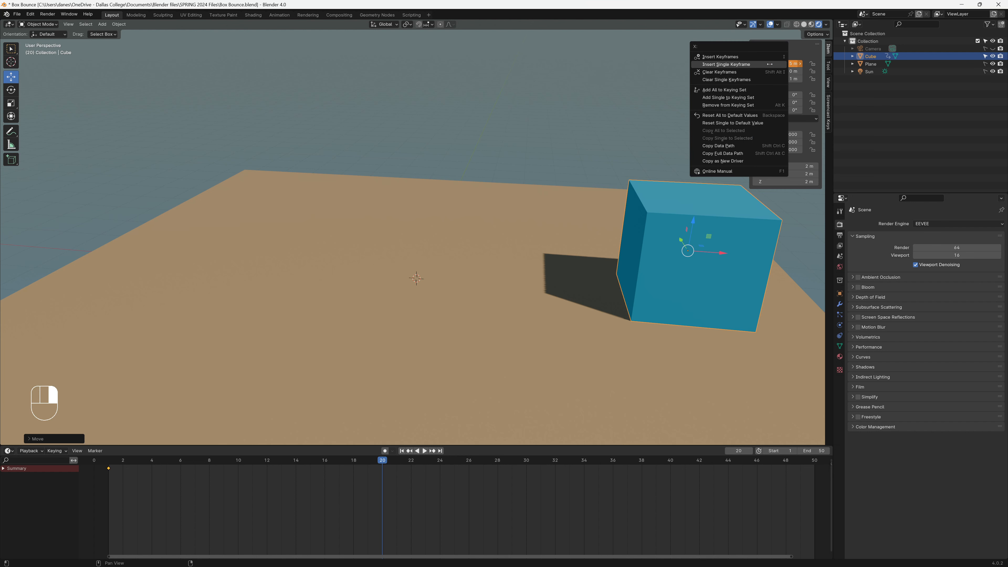
left_click(770, 65)
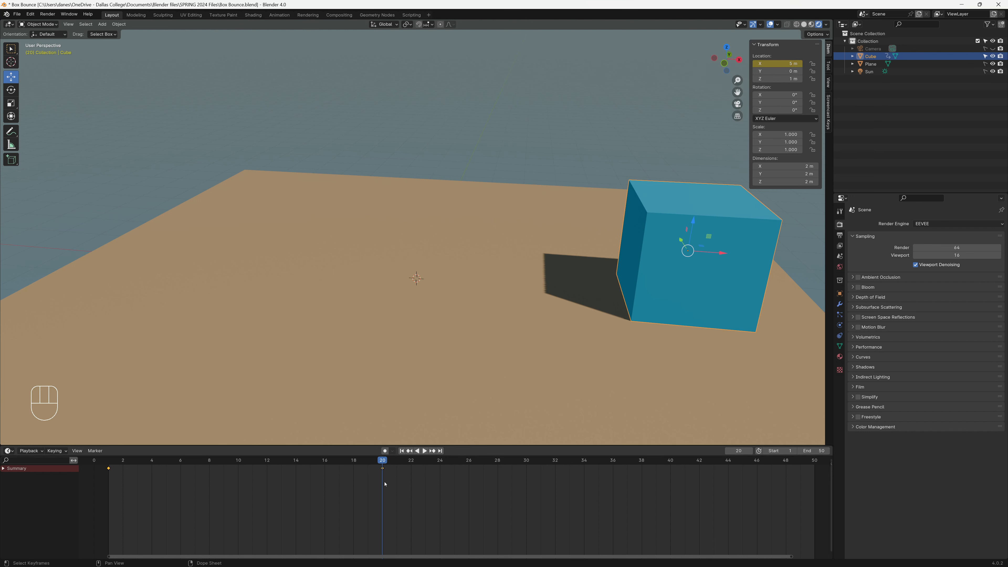
Return to frame 1, then start and stop playback to preview the cube's slide along X.
left_click_drag(381, 461, 109, 460)
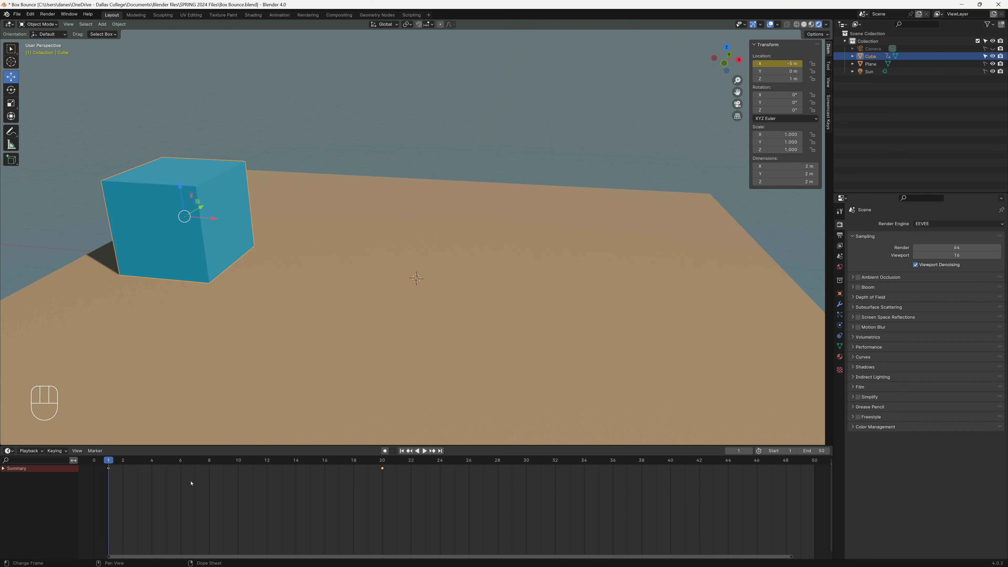
key("space")
key("space")
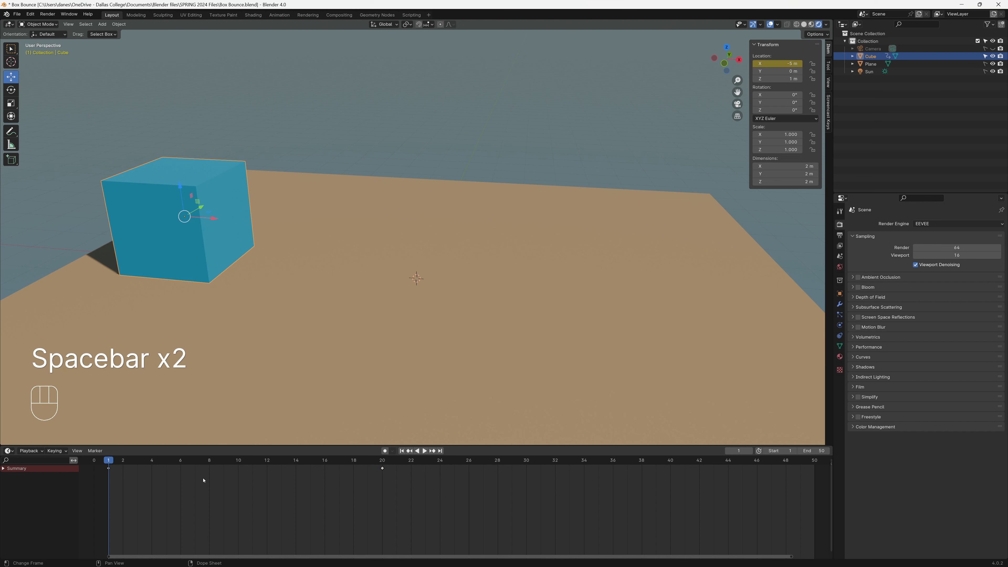
Play the cube's slide repeatedly from frame 1, stopping playback after each run.
key("space")
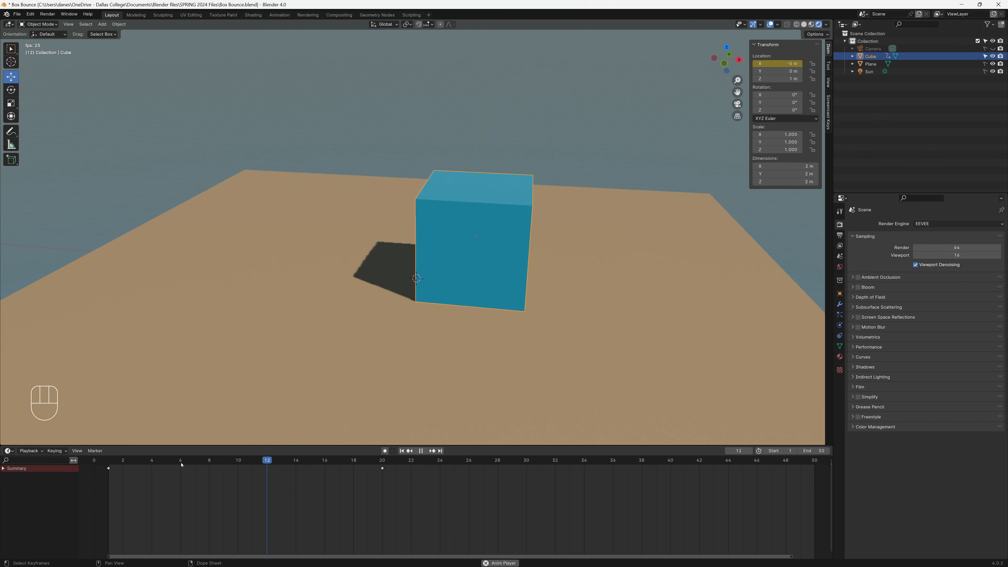
key("space")
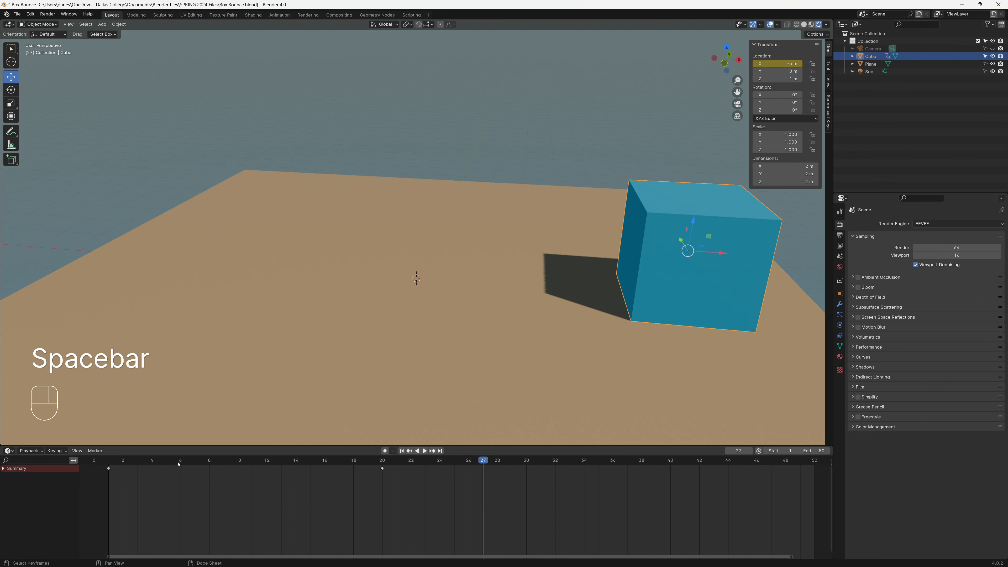
left_click(117, 462)
key("space")
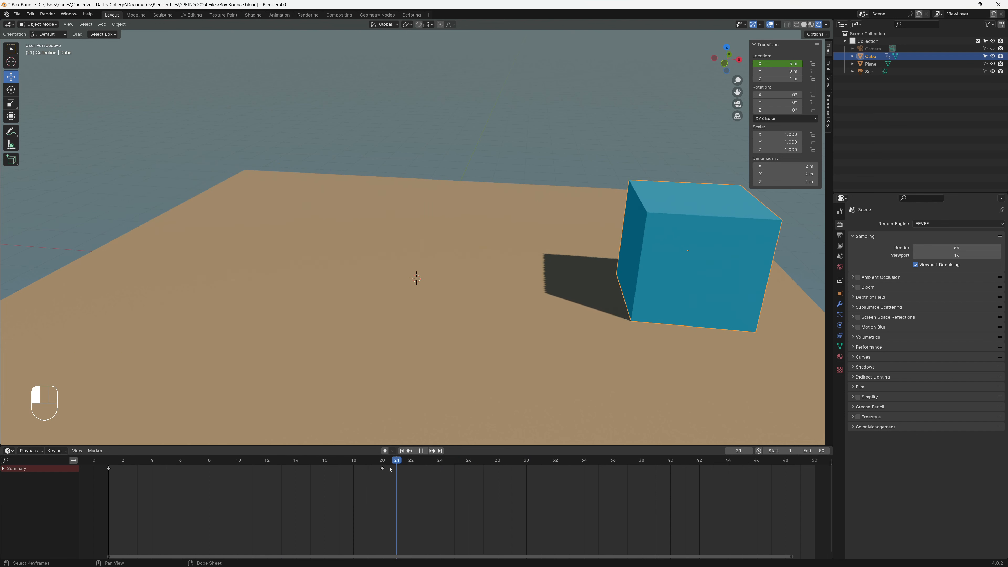
left_click_drag(391, 469, 122, 461)
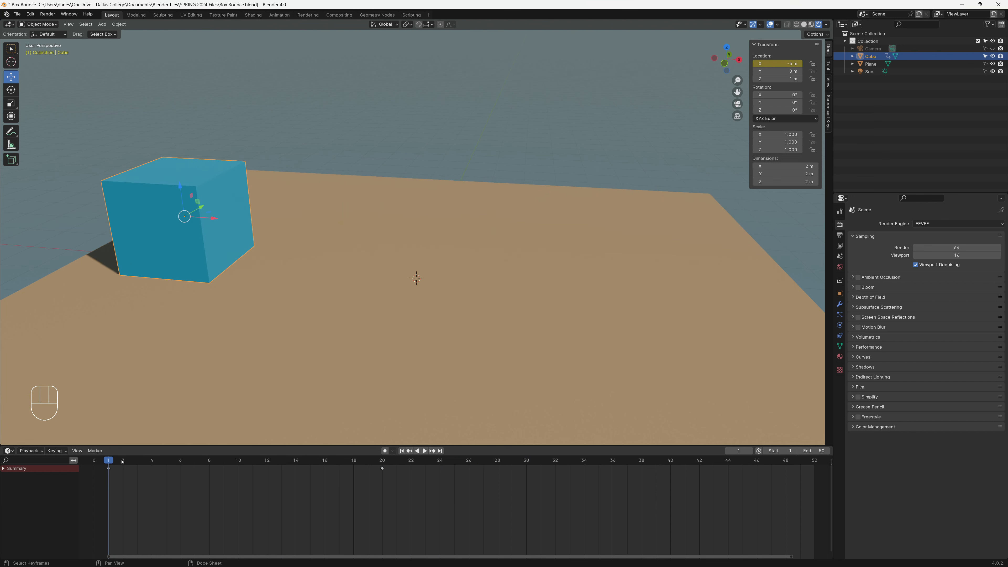
key("space")
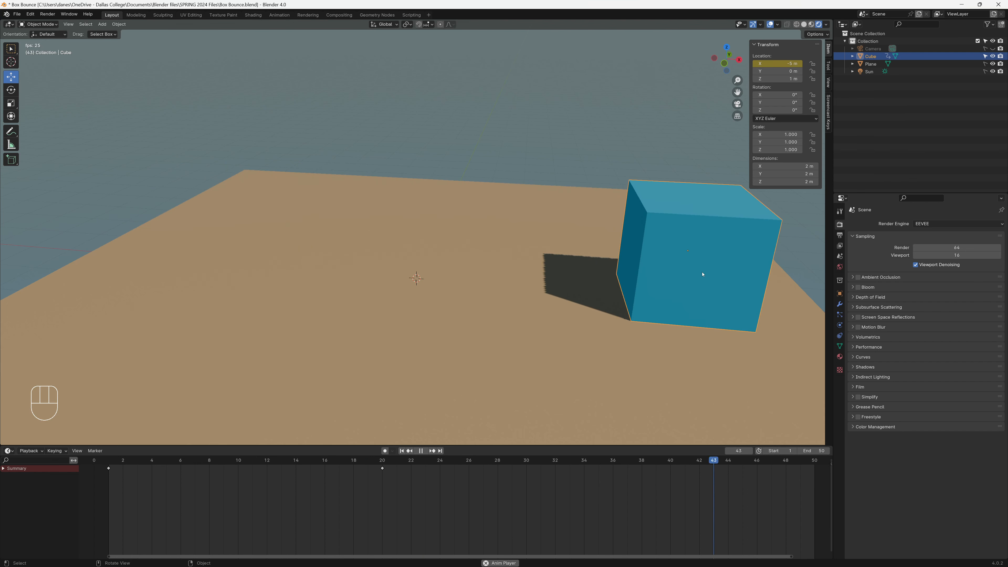
key("space")
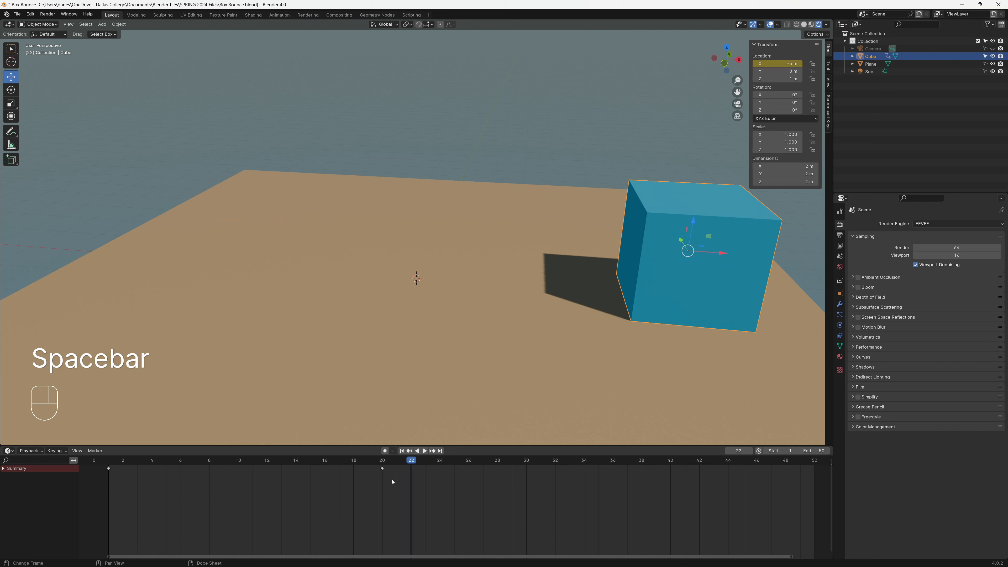
Move the cube's X location keyframe from frame 20 to frame 40.
left_click(384, 474)
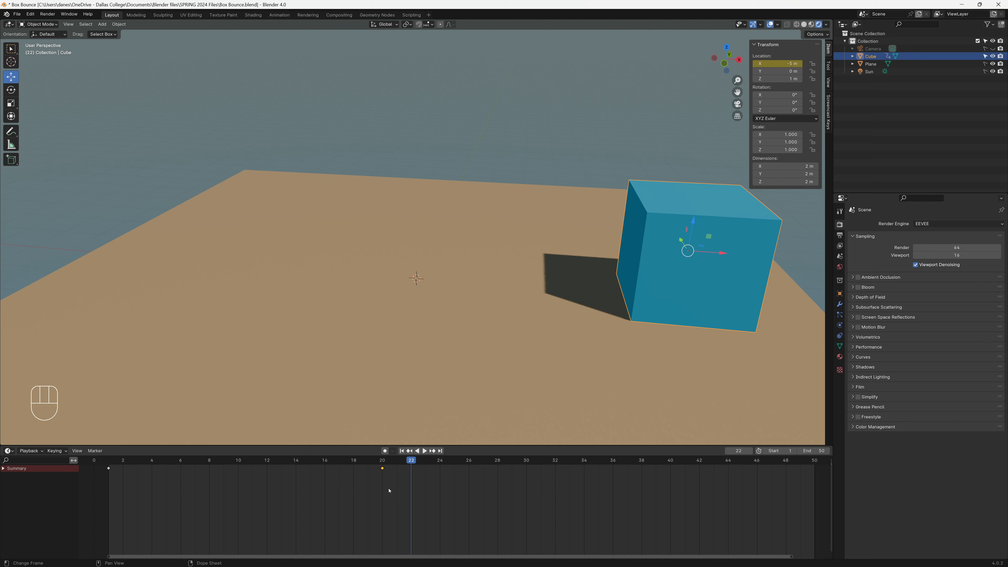
key("g")
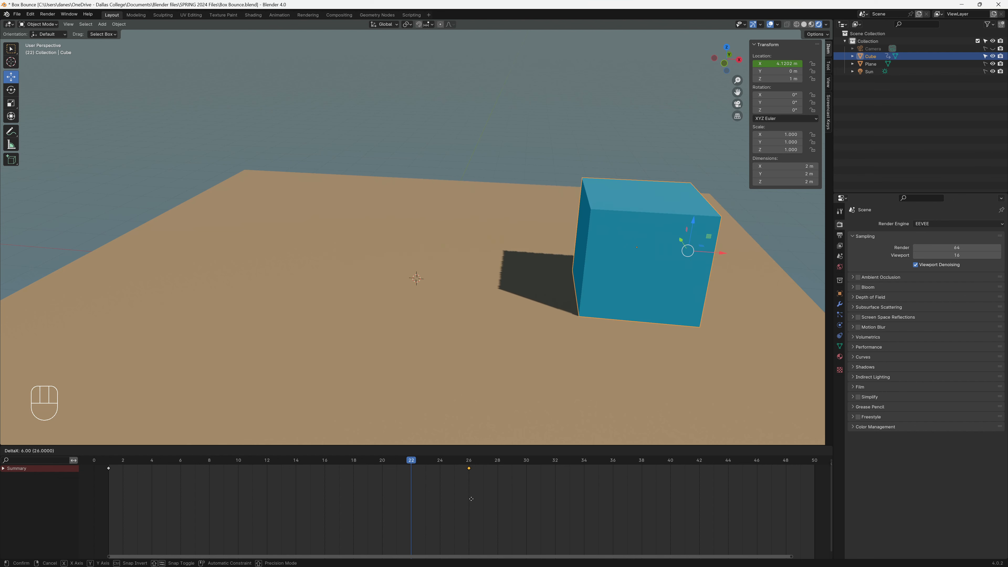
left_click(672, 484)
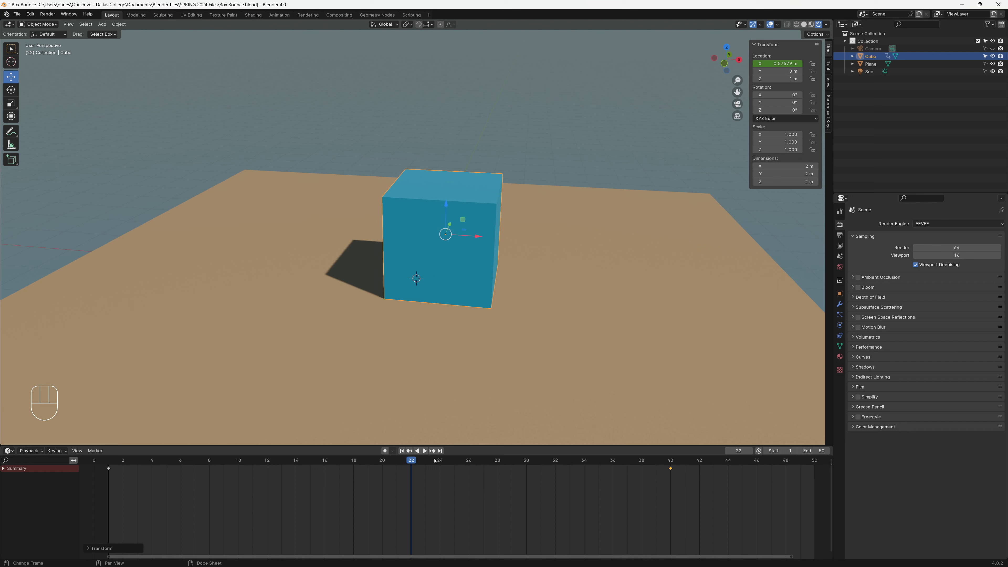
Return to frame 1 and preview the cube's slide, starting and stopping playback.
left_click_drag(435, 460, 108, 461)
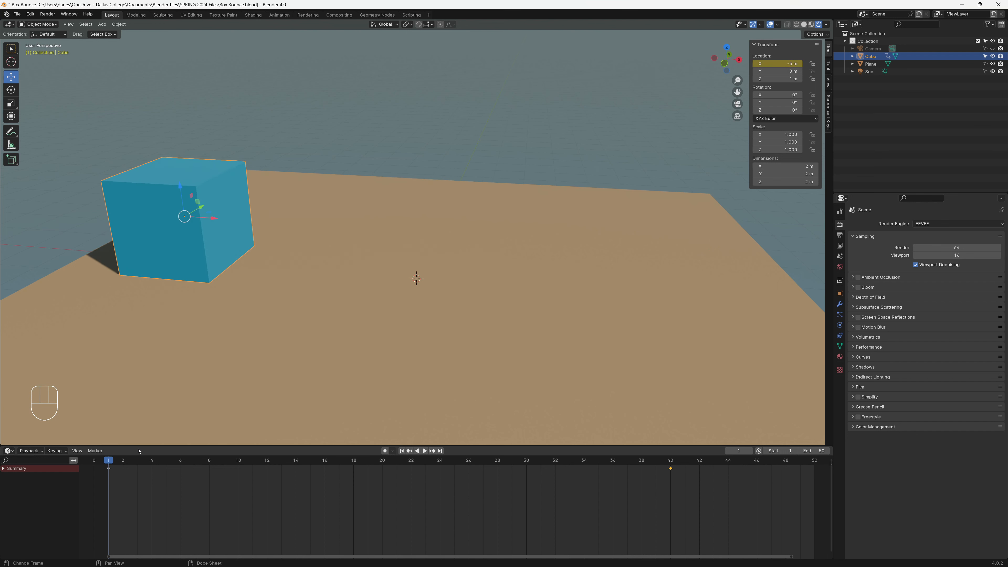
key("space")
key("space")
key("space")
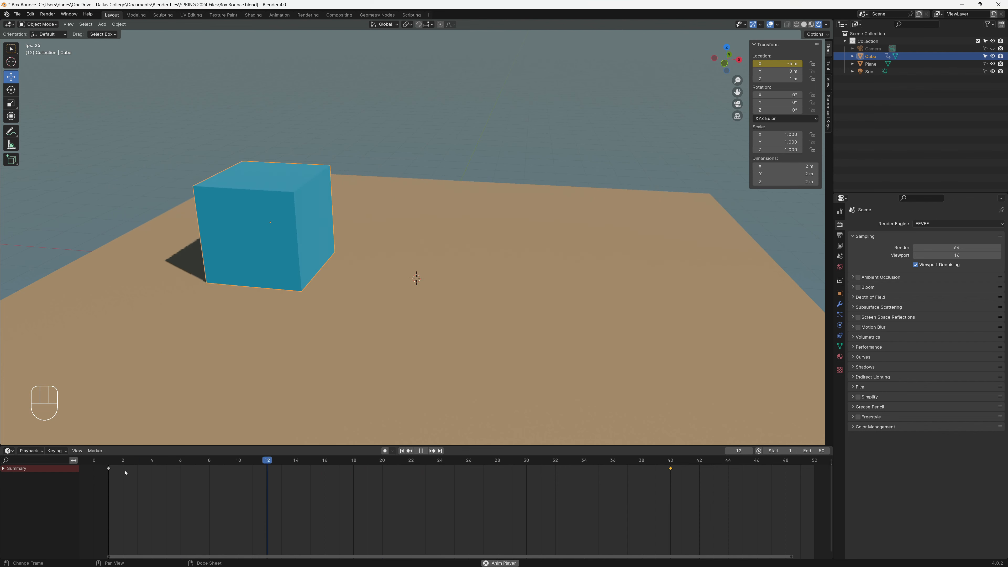
key("space")
Move the cube's first X location keyframe to frame 10 and its last one to frame 50.
left_click(107, 472)
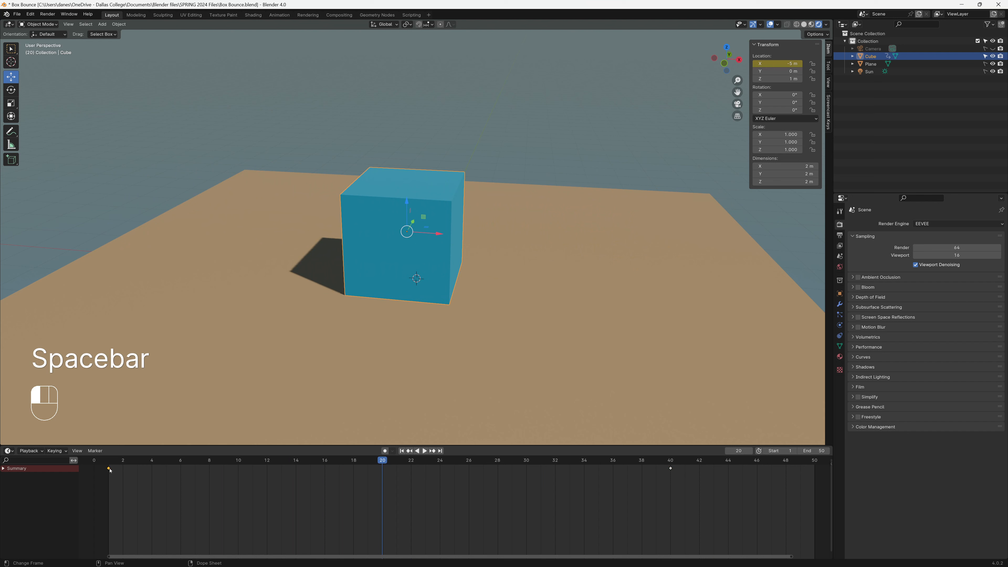
left_click(109, 469)
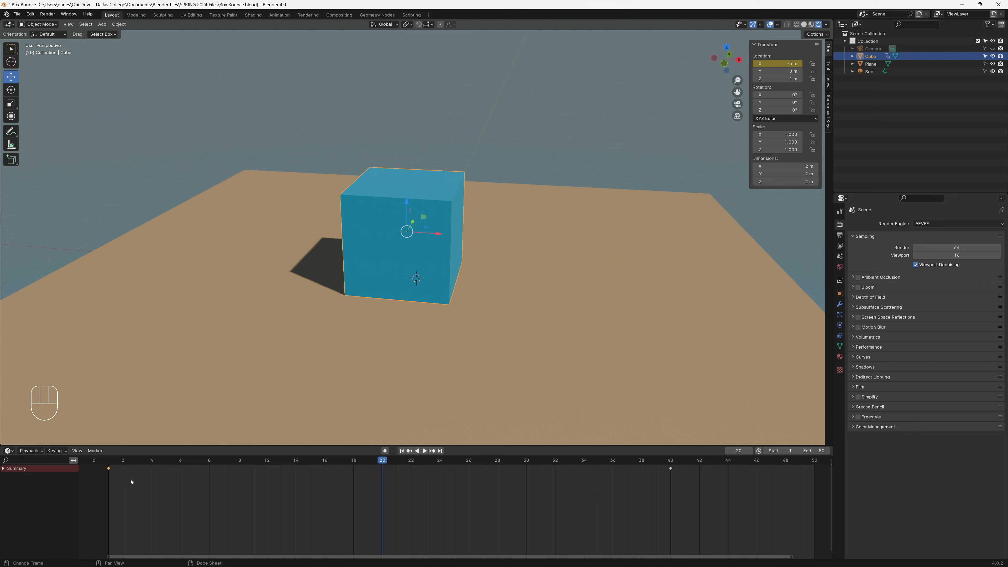
key("g")
left_click(259, 483)
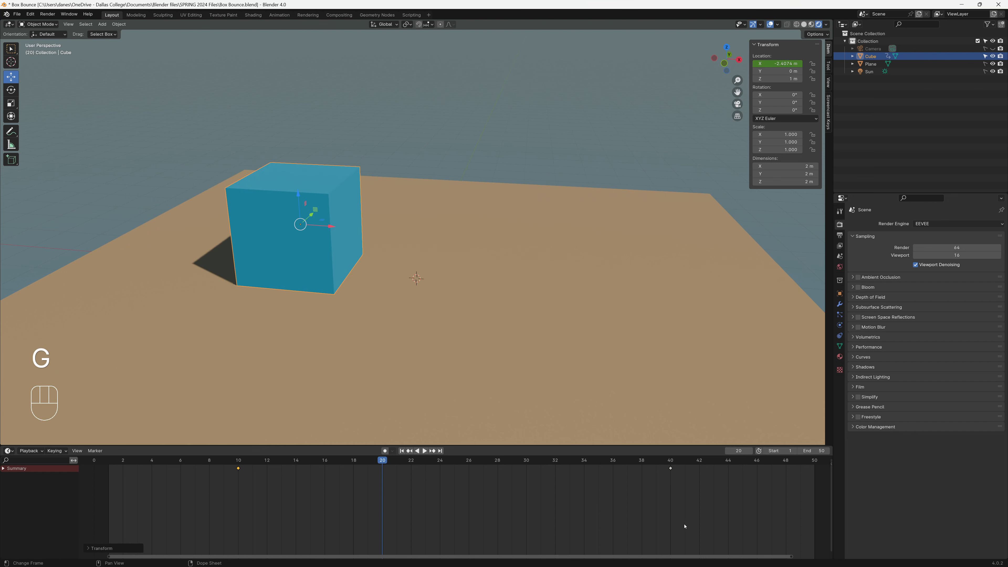
left_click_drag(703, 496, 654, 467)
key("g")
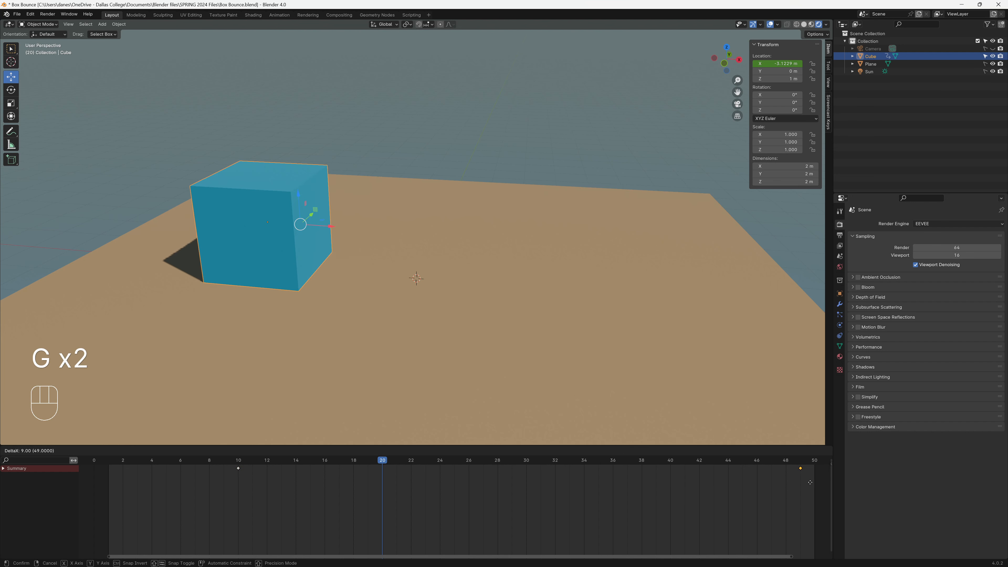
left_click(819, 484)
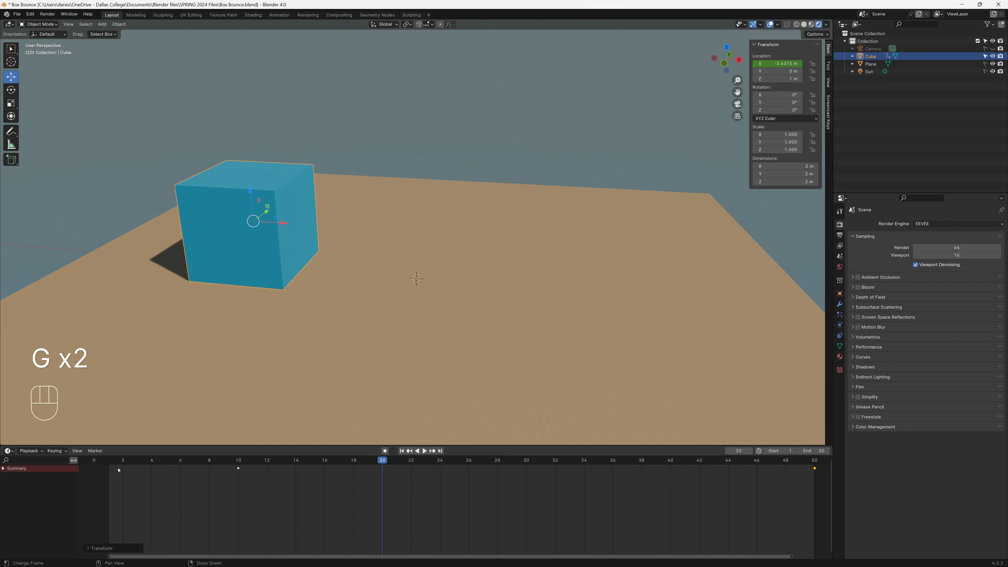
Play the retimed slide from frame 1, then stop and set the current frame to 20.
left_click(109, 461)
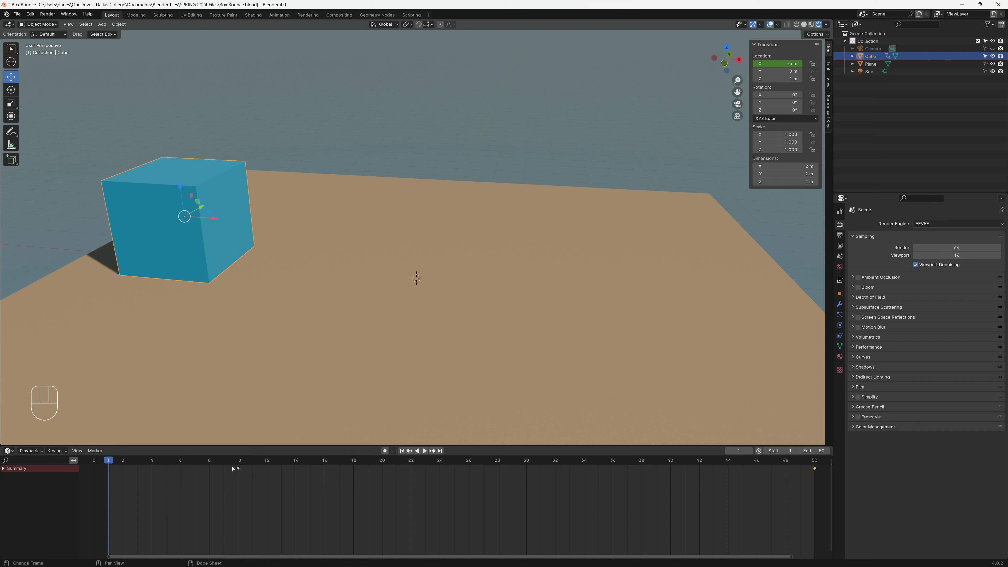
key("space")
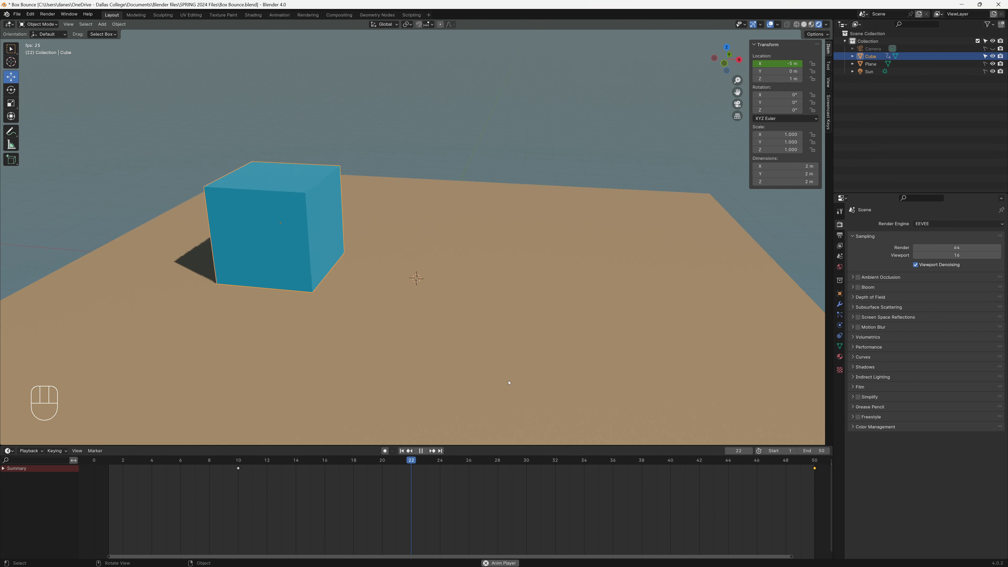
key("space")
left_click_drag(483, 468, 382, 493)
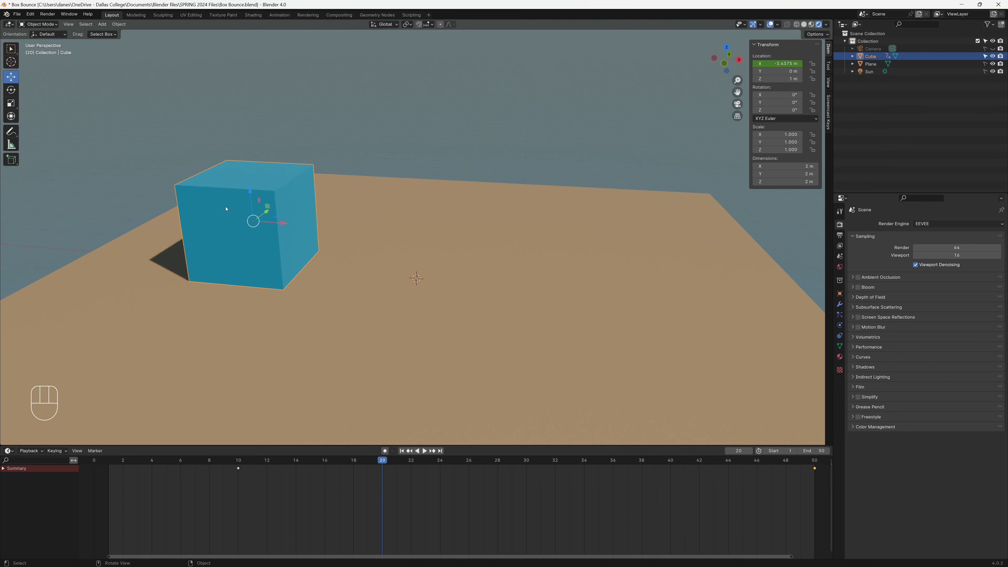
key("space")
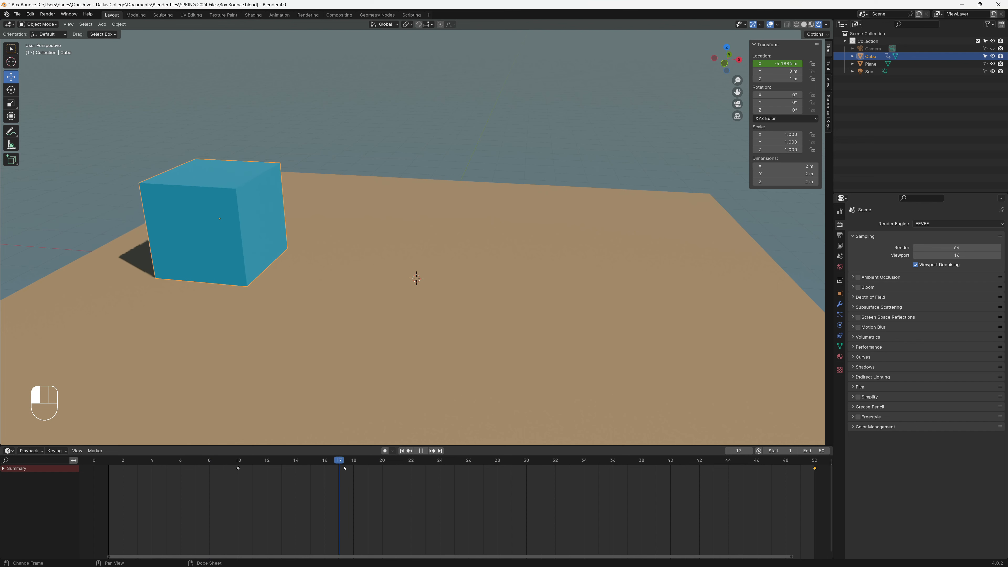
left_click(383, 469)
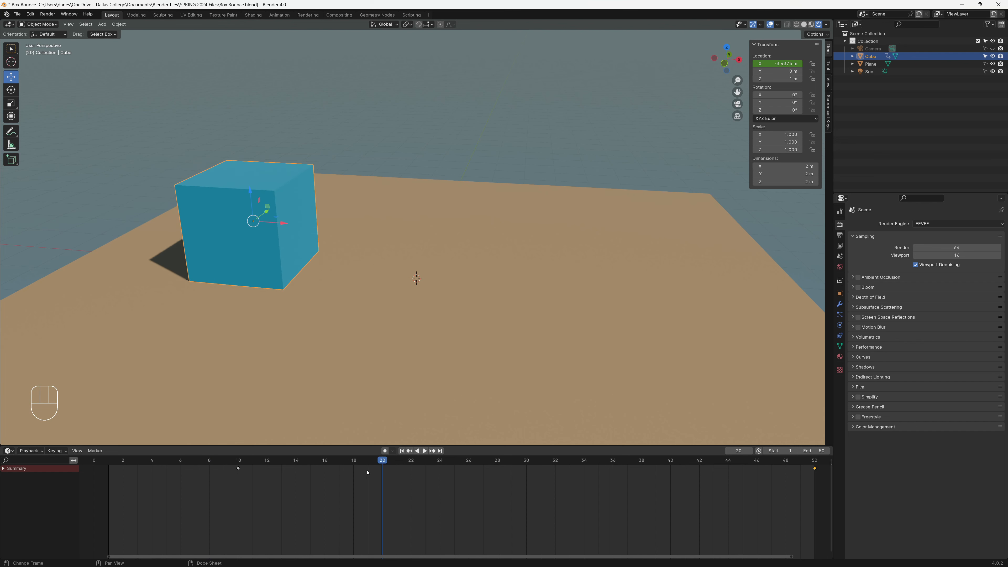
Try rotating the cube about its Z axis with the Rotate tool, then cancel the rotation.
left_click(11, 89)
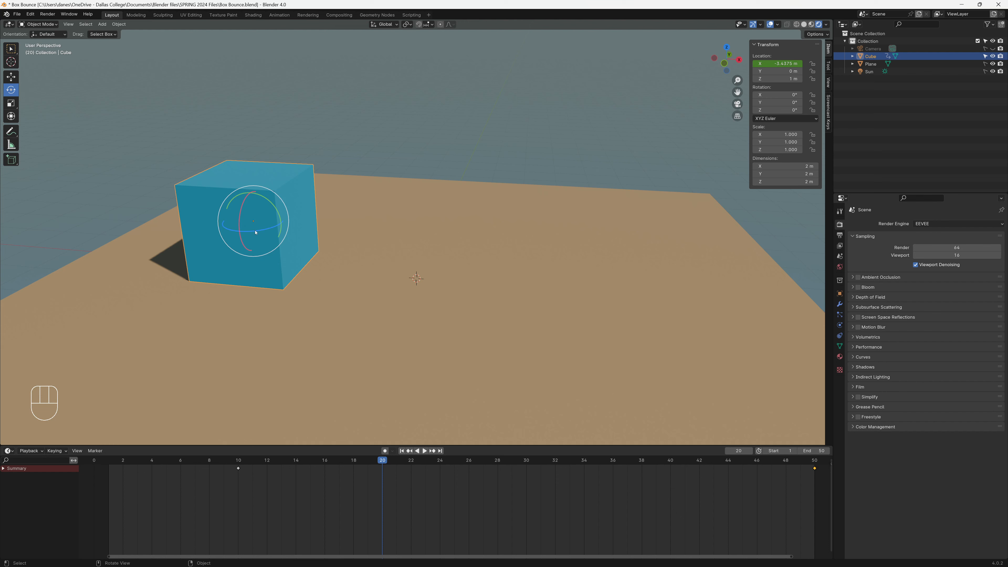
left_click_drag(256, 232, 301, 226)
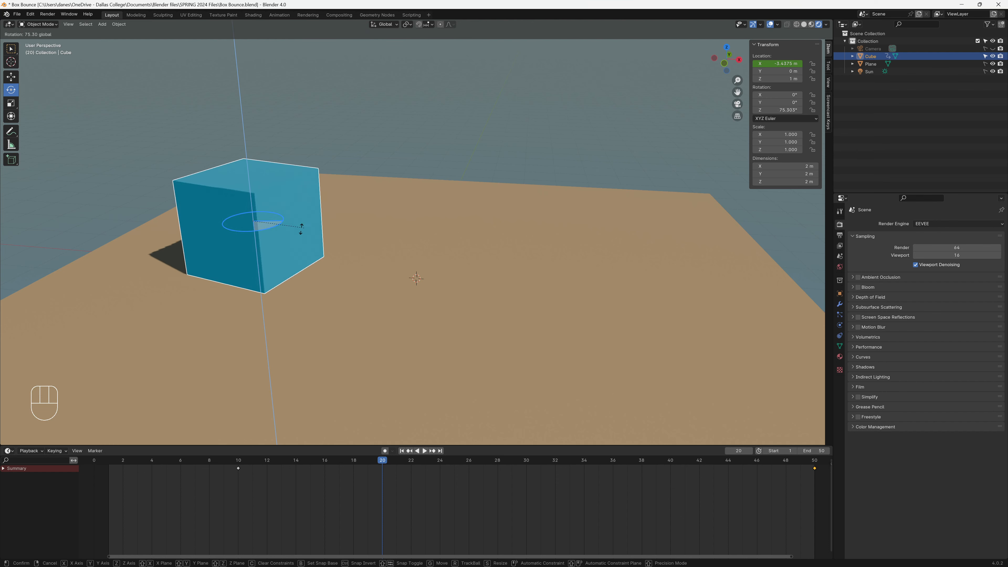
right_click(302, 226)
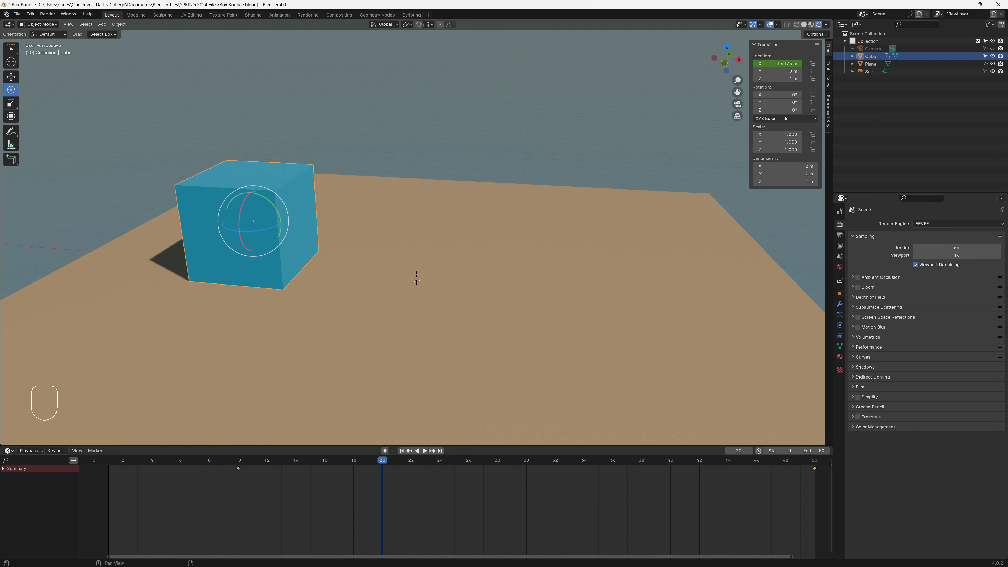
Insert a single keyframe on only the cube's Z rotation at frame 20, keeping the rotation at 0°.
right_click(777, 110)
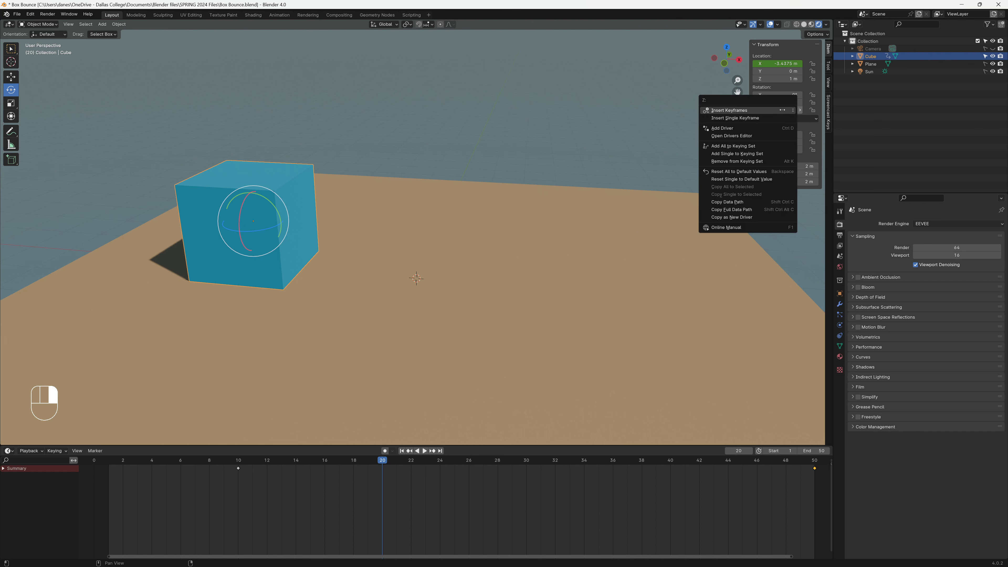
left_click(762, 119)
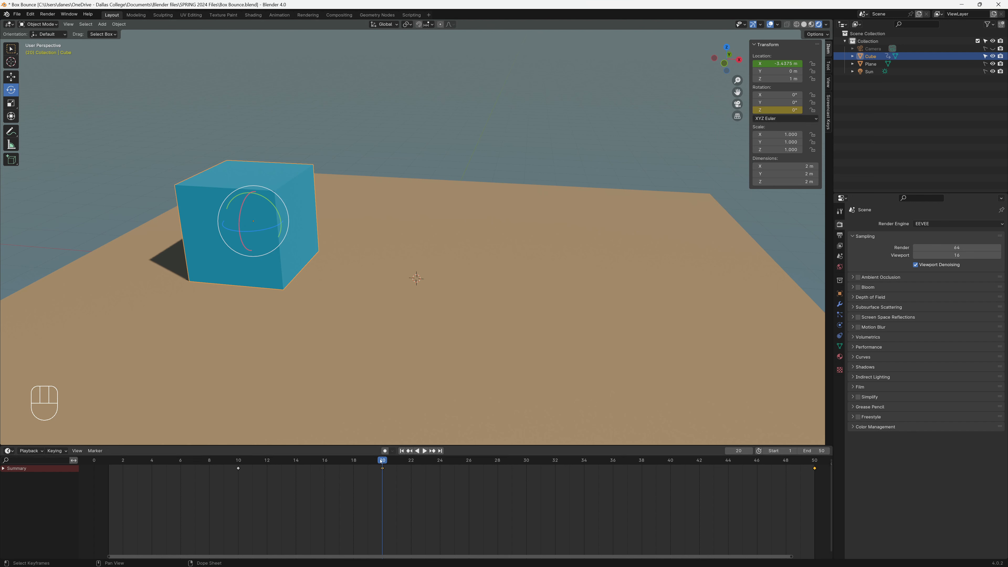
key("space")
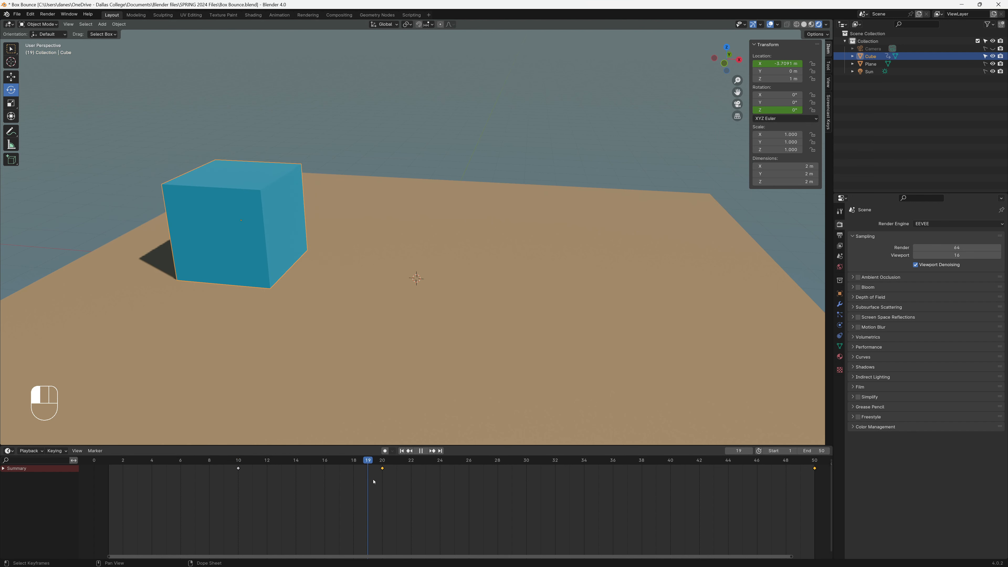
key("space")
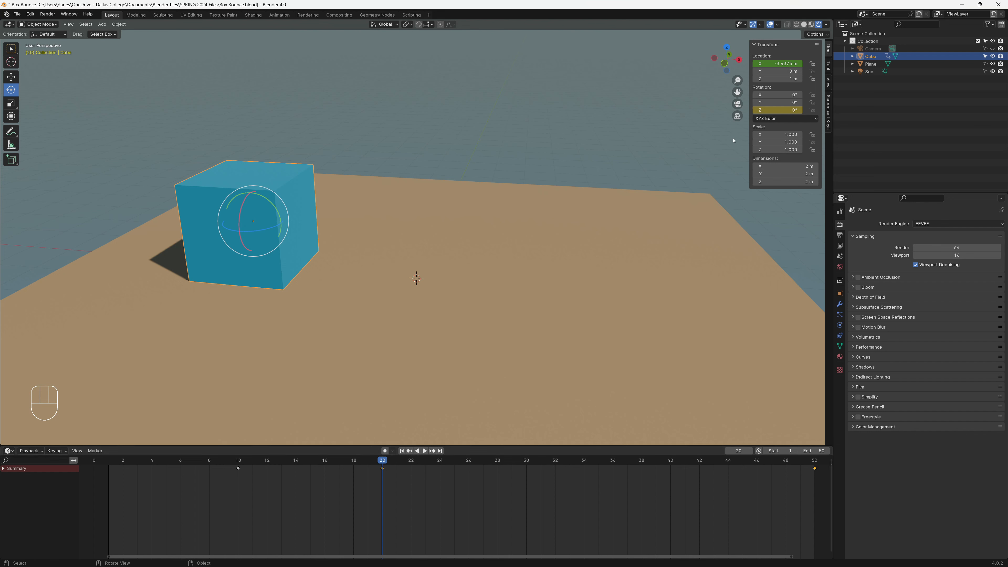
Expand the cube's animation channels to inspect the Z Euler Rotation keyframe, then collapse the Summary again.
left_click(3, 468)
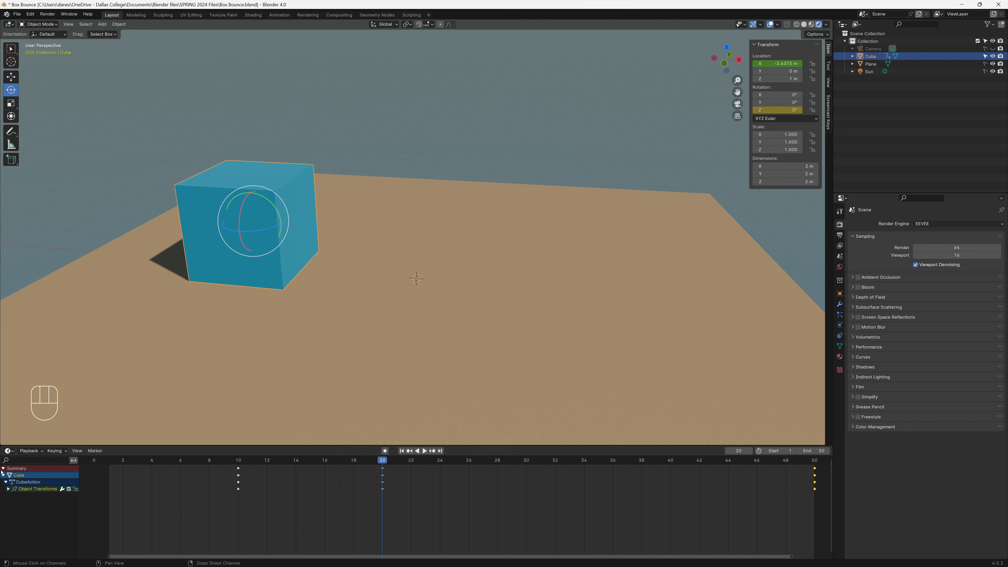
left_click(8, 490)
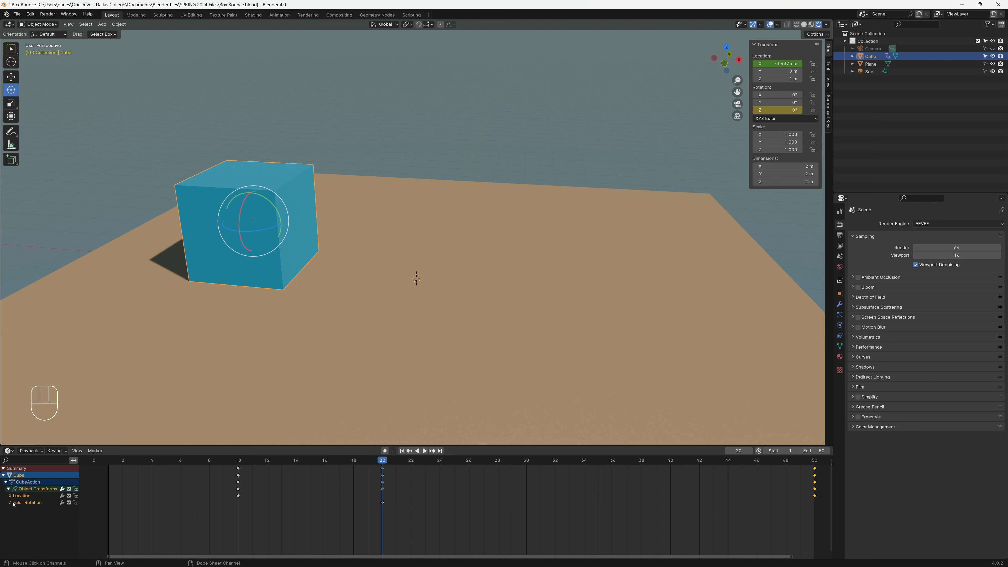
left_click(38, 503)
left_click_drag(402, 517, 354, 499)
left_click(3, 468)
left_click(3, 469)
left_click(3, 469)
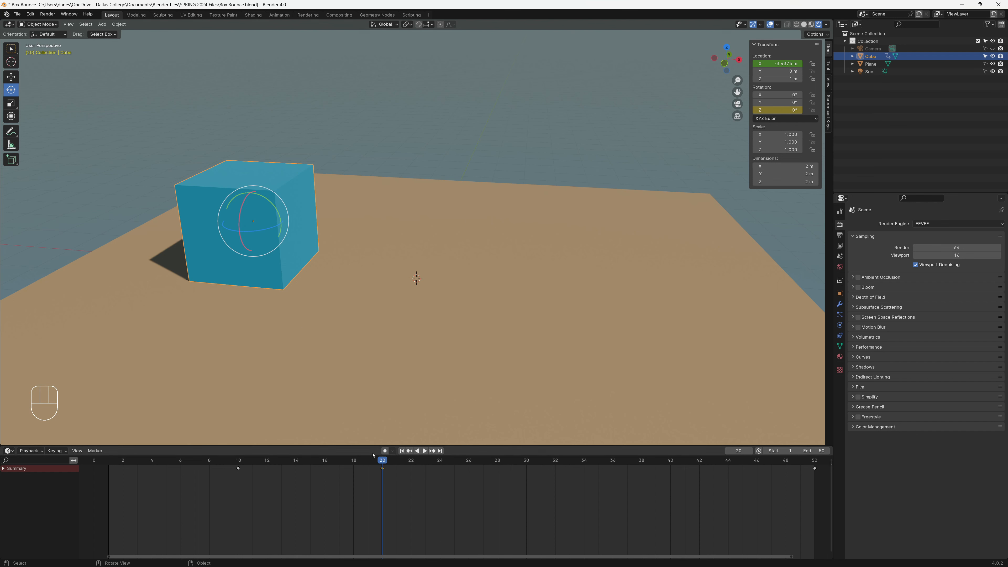
At frame 50, set the cube's Z rotation to 360° and insert a single keyframe on it.
left_click_drag(389, 505, 817, 488)
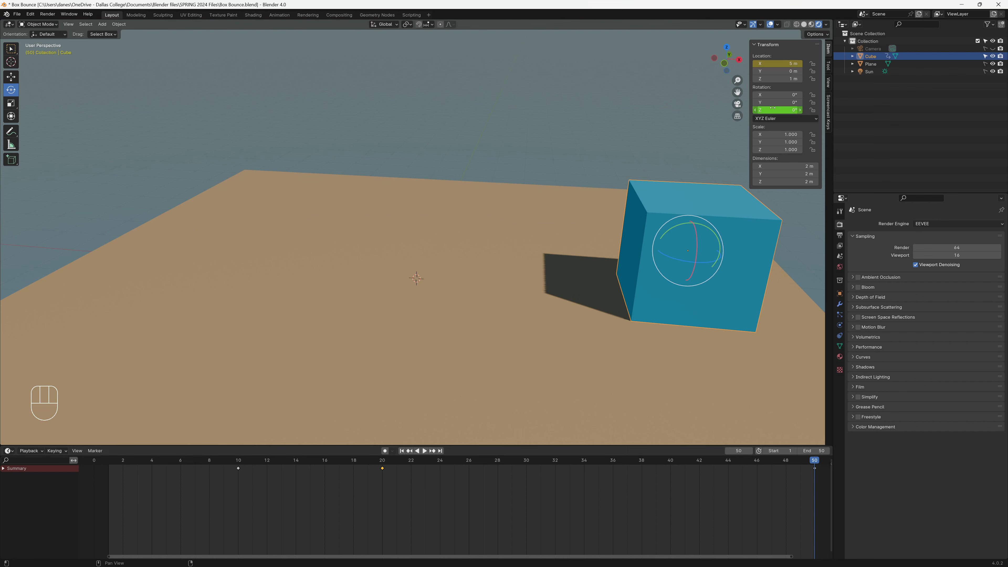
left_click_drag(771, 113, 842, 113)
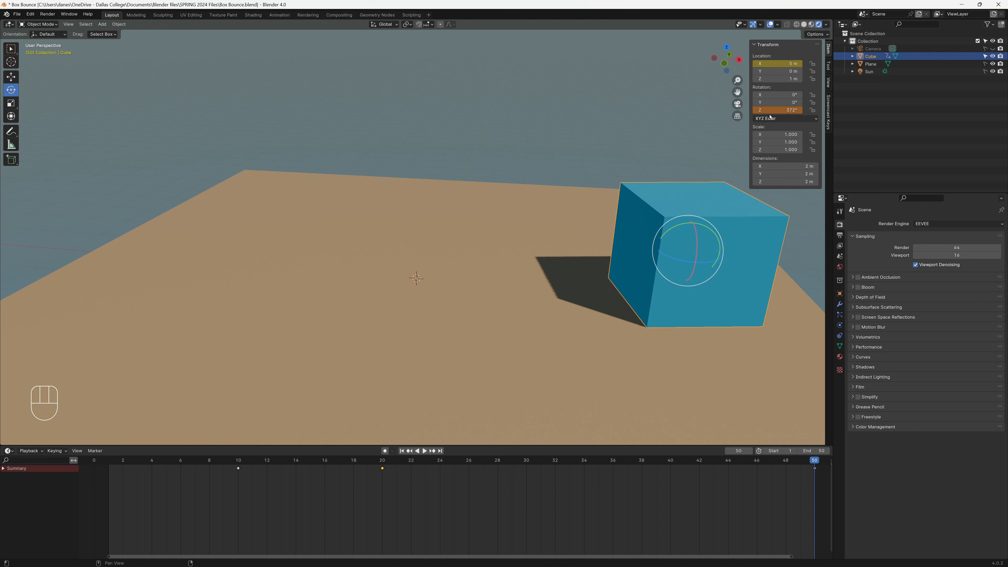
left_click(776, 112)
type("360")
key("Return")
right_click(775, 113)
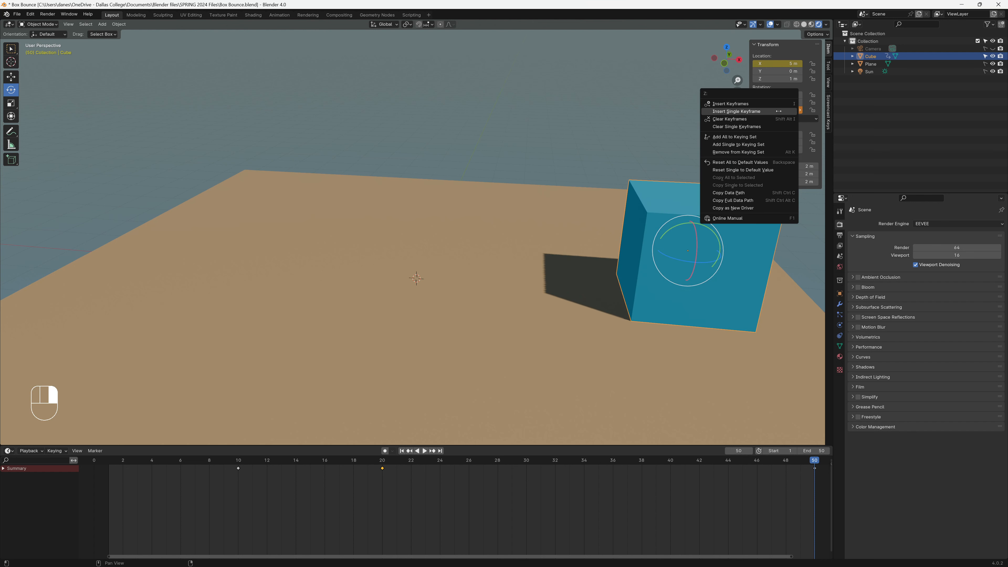
left_click(754, 111)
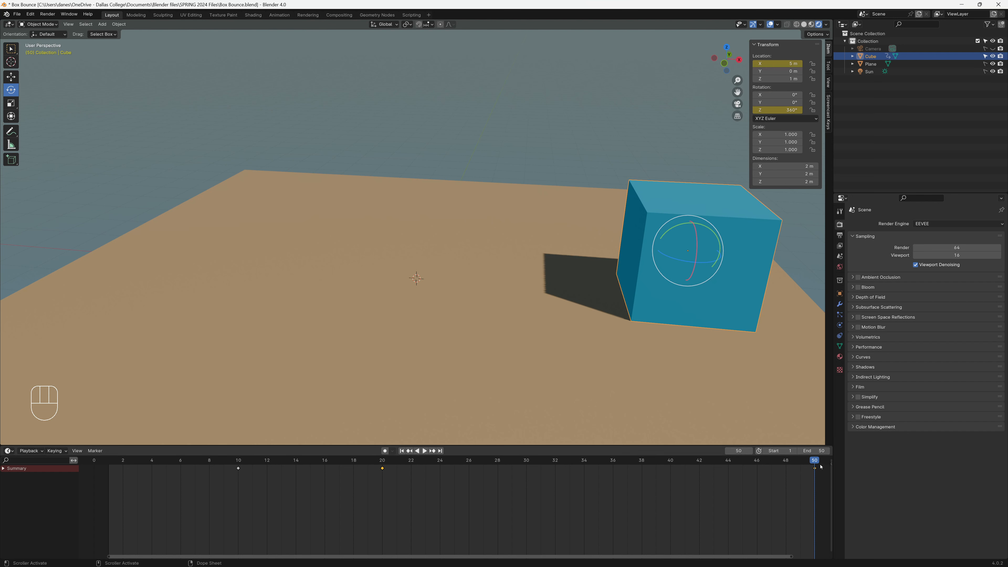
At frame 30, insert a single keyframe on only the cube's X scale, keeping the scale at 1.000.
left_click(806, 461)
left_click_drag(806, 462, 831, 525)
left_click_drag(814, 462, 516, 516)
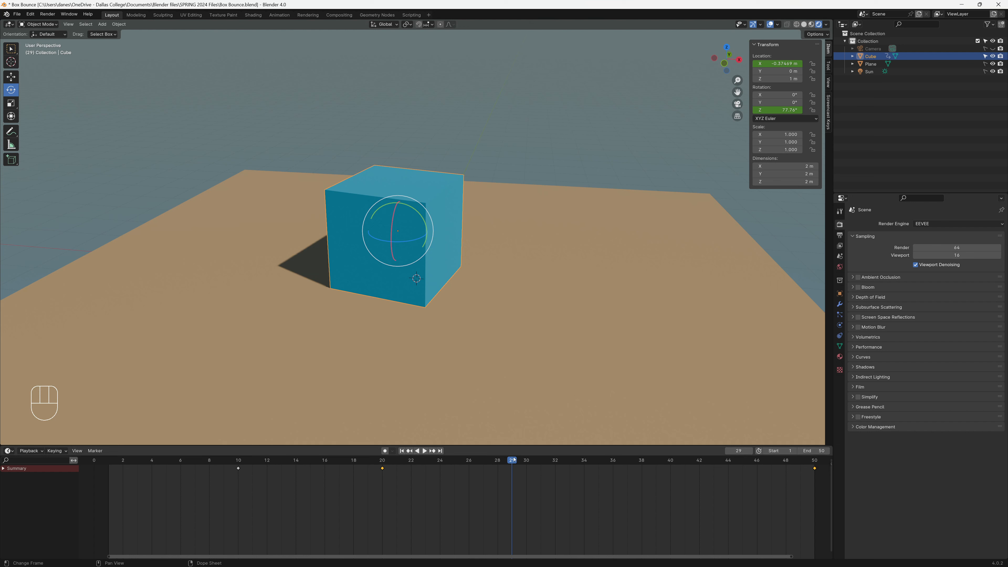
left_click(526, 470)
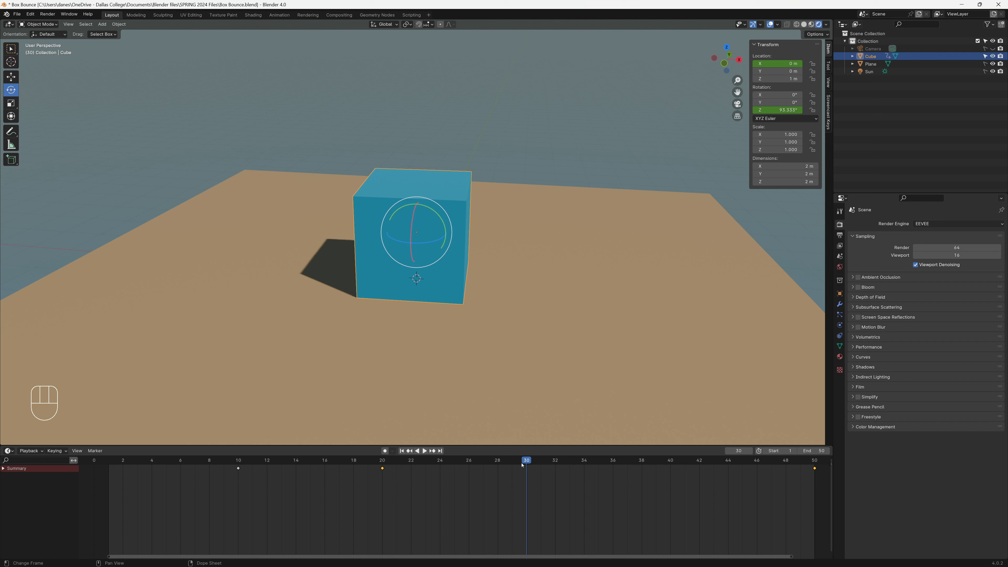
left_click(12, 106)
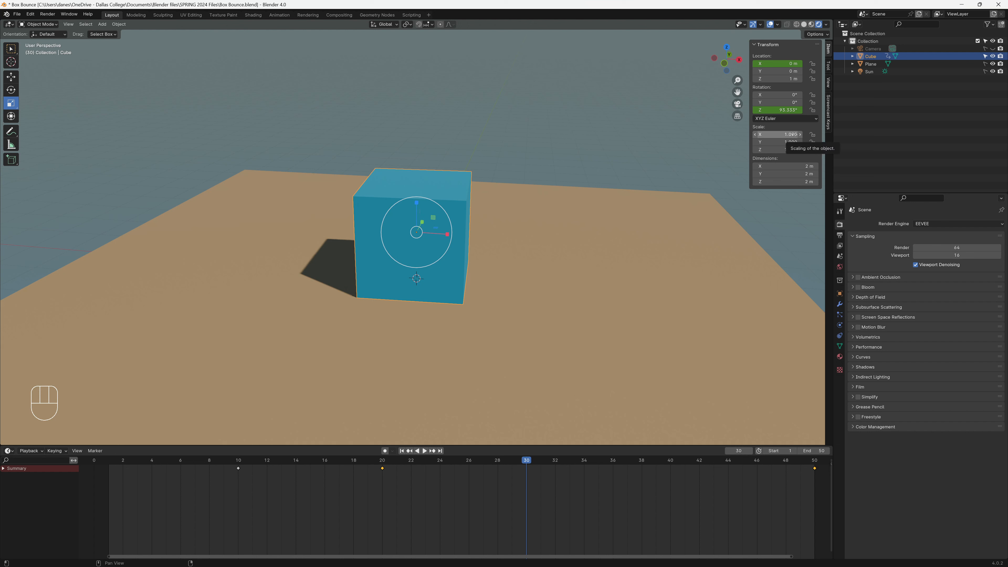
right_click(779, 134)
left_click(741, 134)
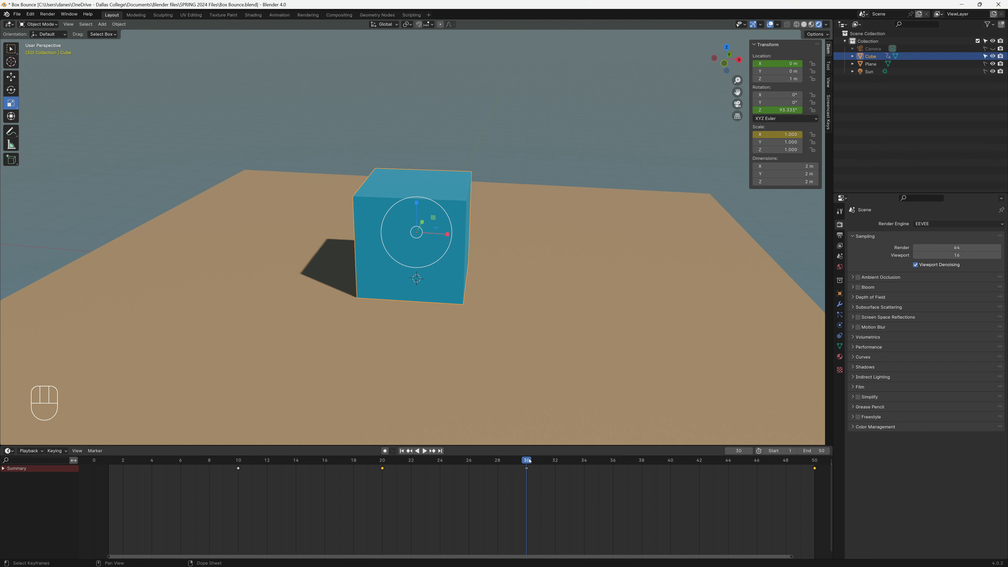
At frame 50, set the cube's X scale to 2 and insert a single keyframe on it.
left_click_drag(530, 461, 814, 461)
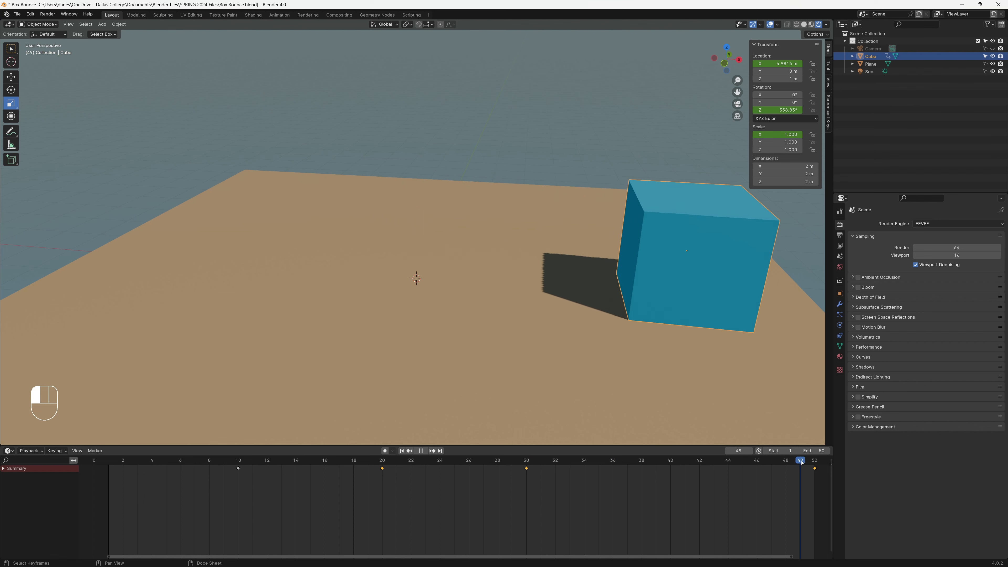
mouse_move(767, 134)
left_mouse_down()
mouse_move(809, 134)
mouse_move(772, 135)
left_mouse_up()
left_click(772, 134)
type("2")
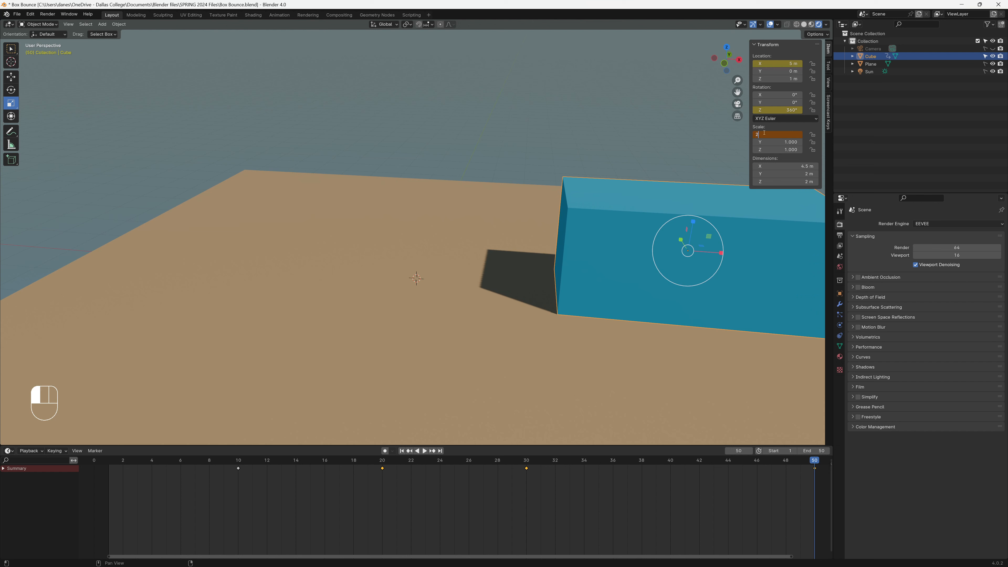
key("Return")
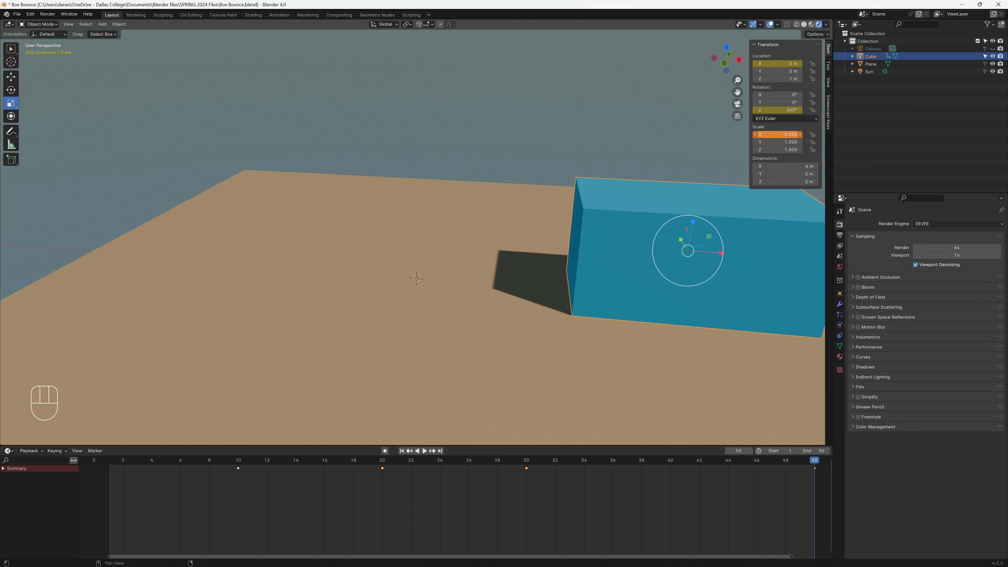
right_click(766, 134)
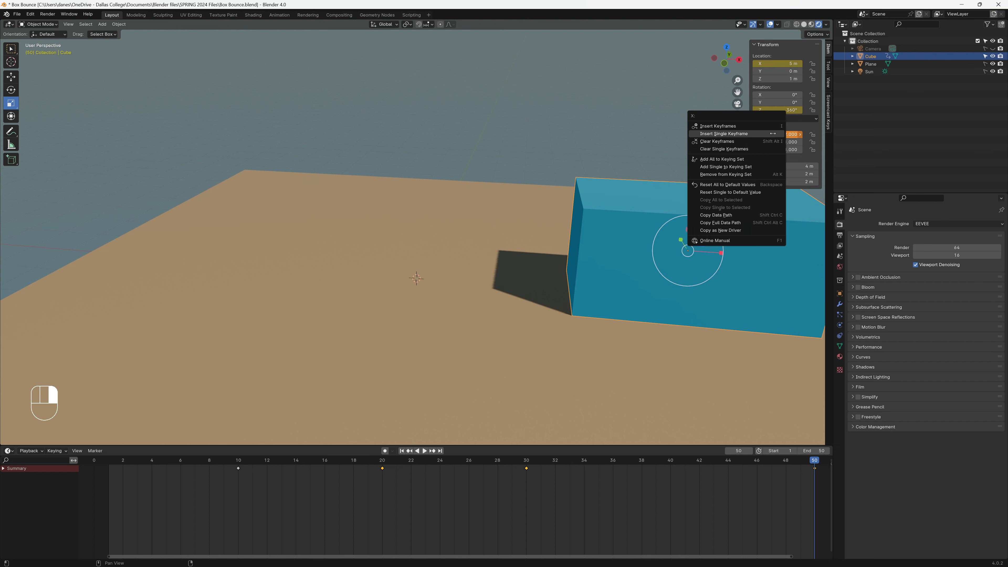
left_click(746, 135)
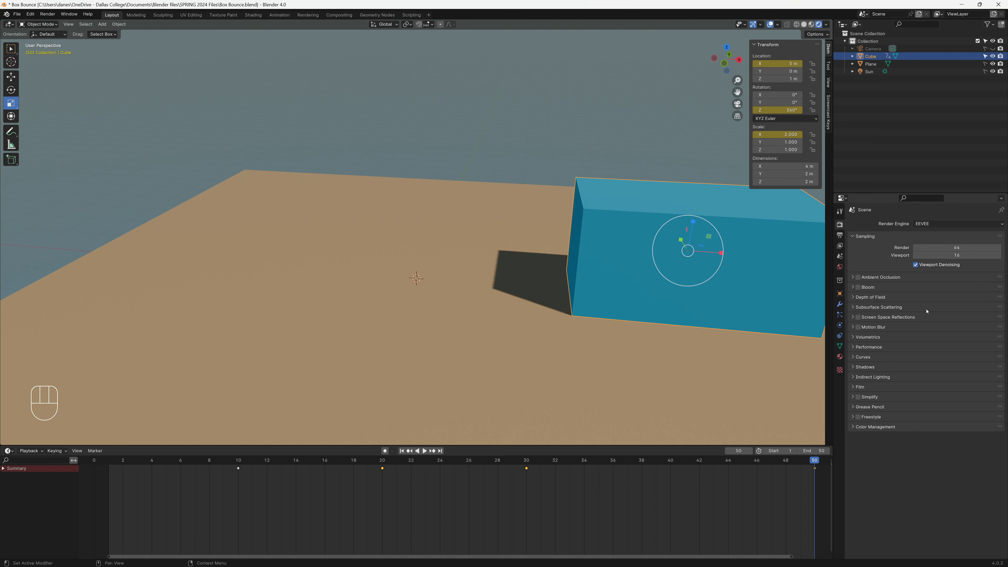
Play the animation with the cube deselected to review its slide, spin and stretch, and reselect the cube after stopping playback.
left_click(427, 412)
key("space")
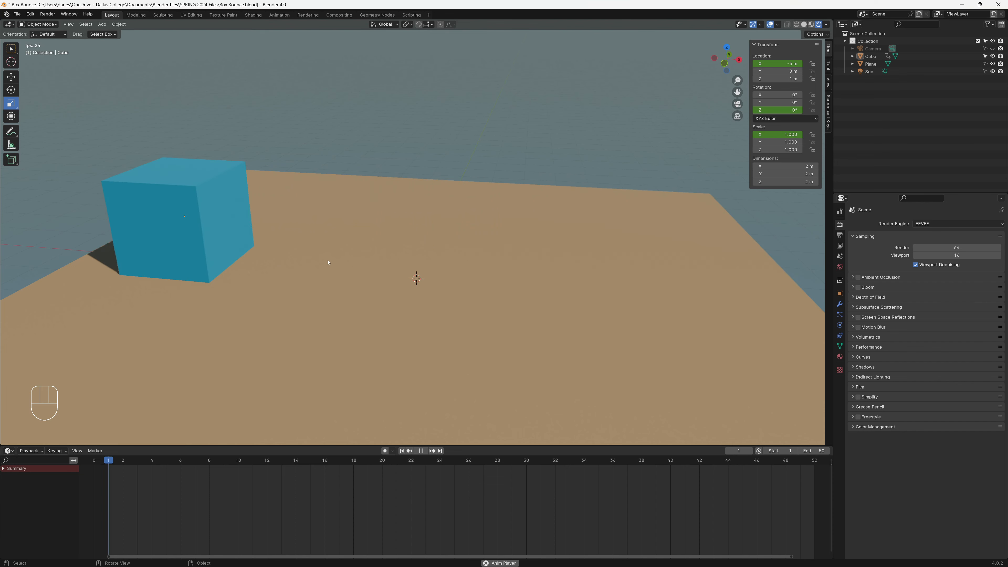
key("space")
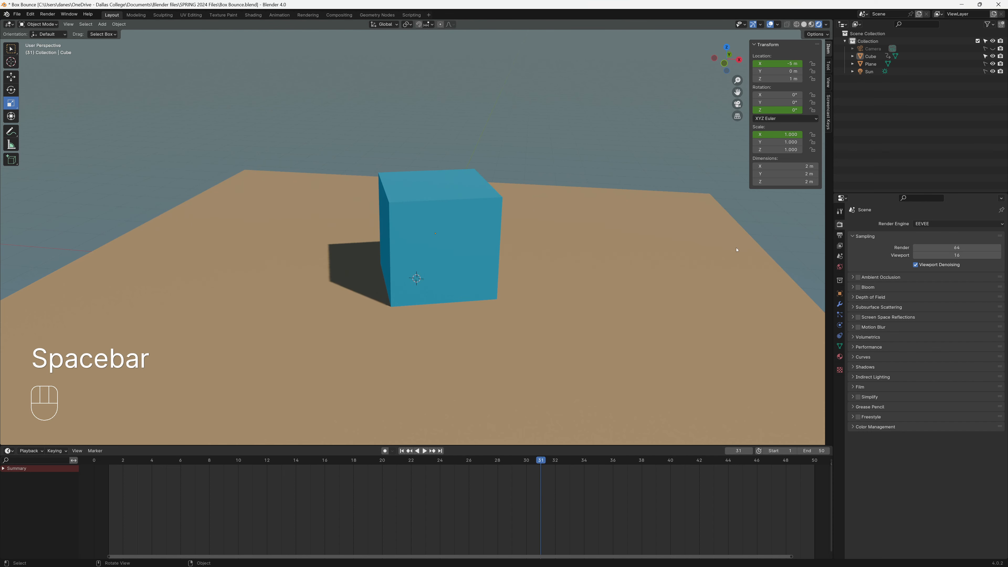
key("n")
key("n")
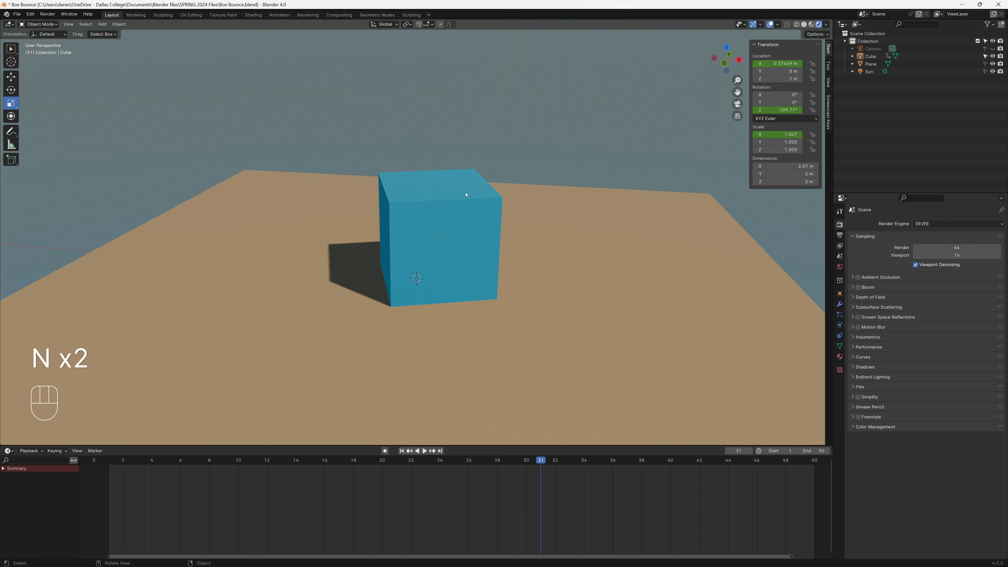
left_click(487, 182)
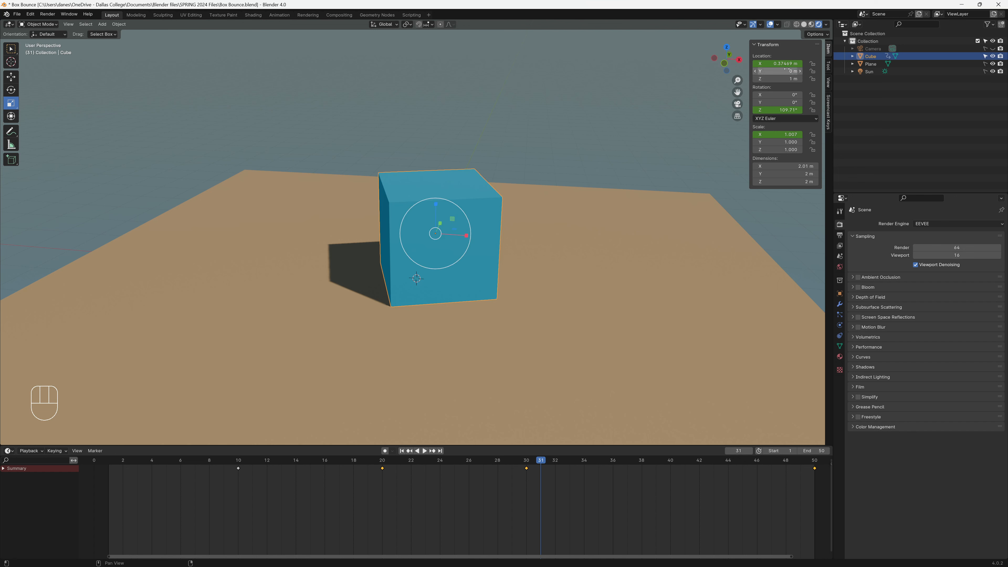